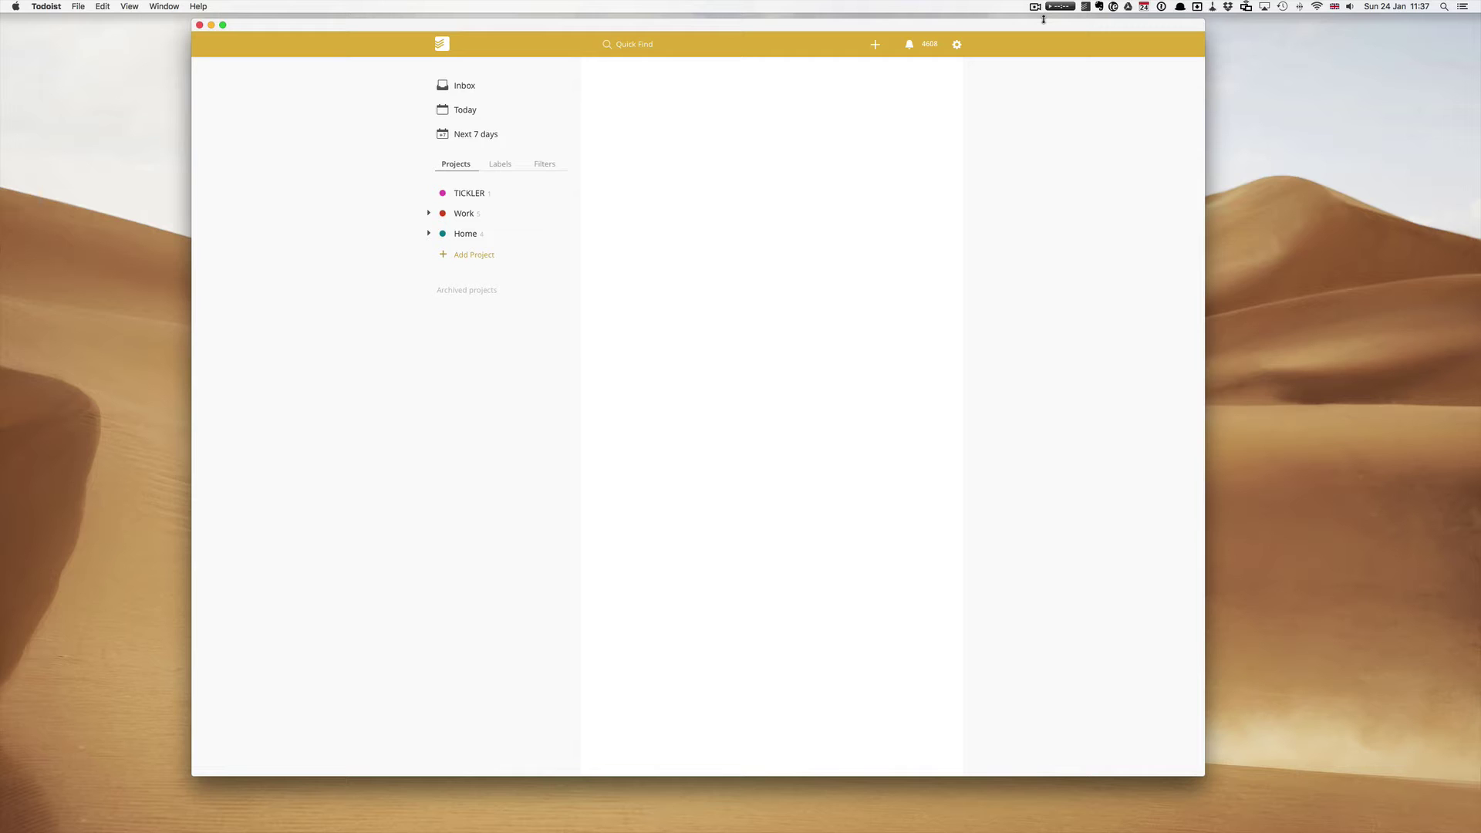
- Create a green ROUTINES project and move it up between TICKLER and Work
click(480, 259)
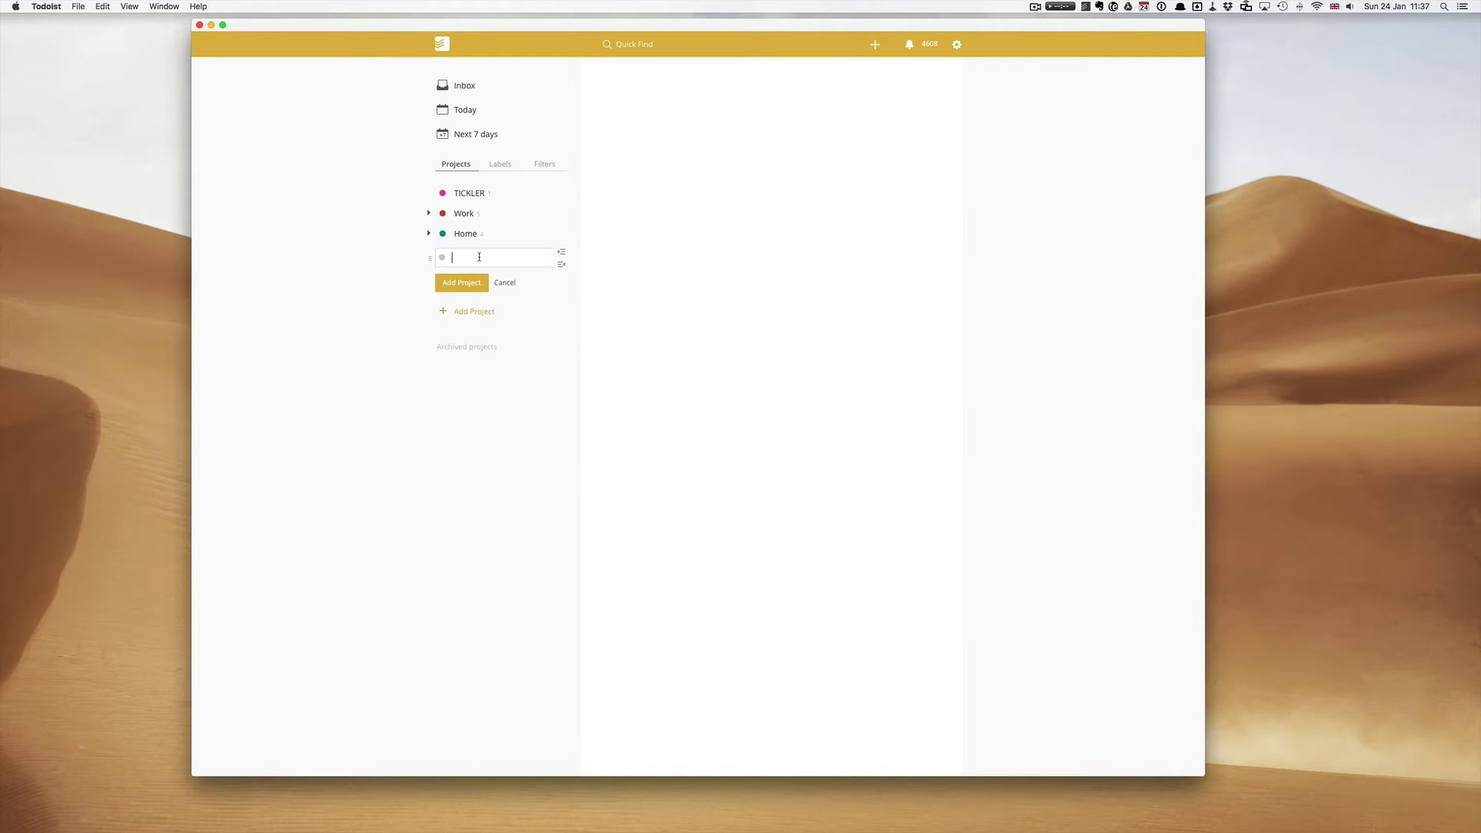
text(ROUTINES)
click(442, 257)
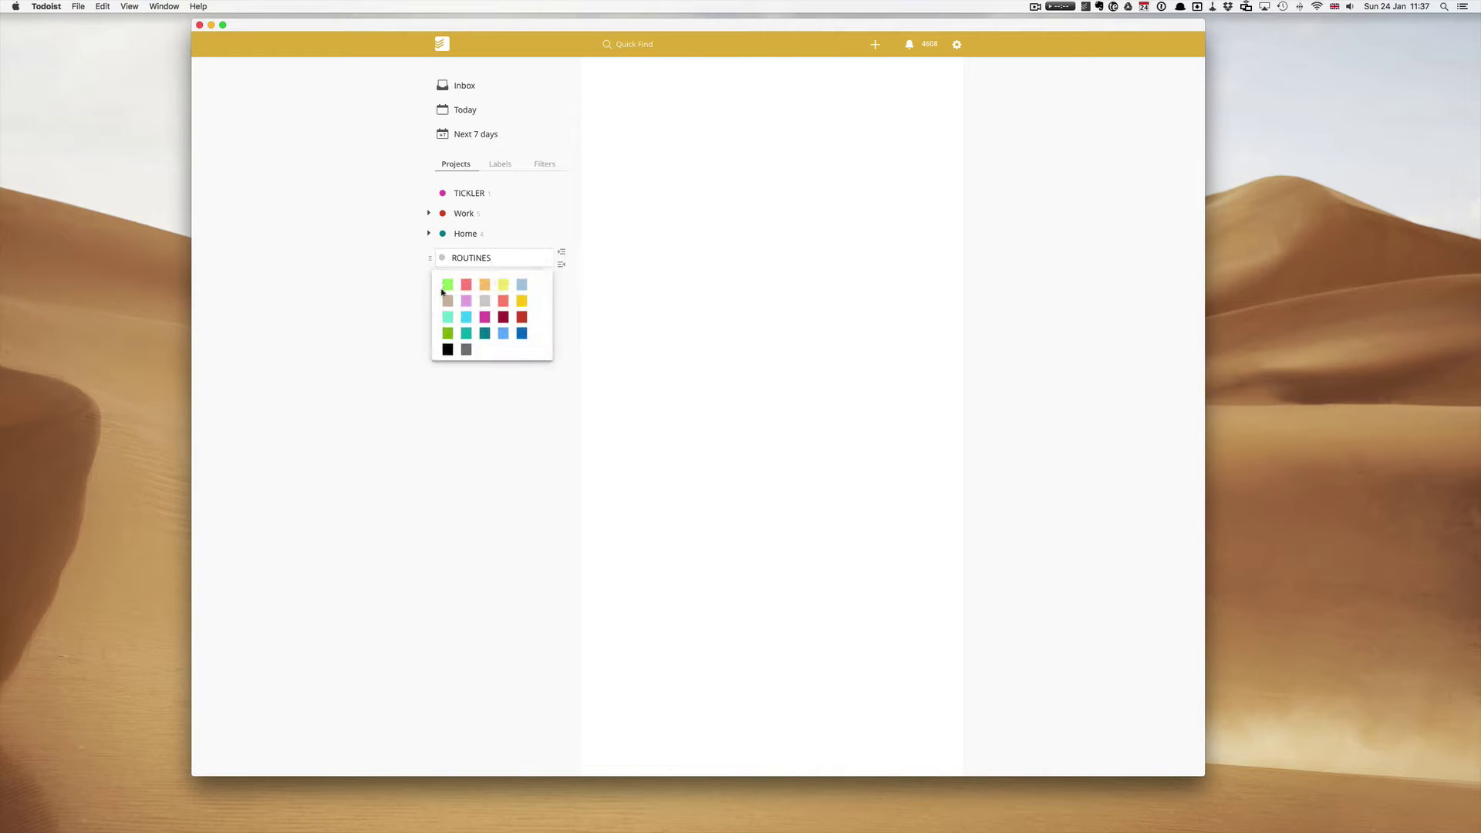
click(447, 333)
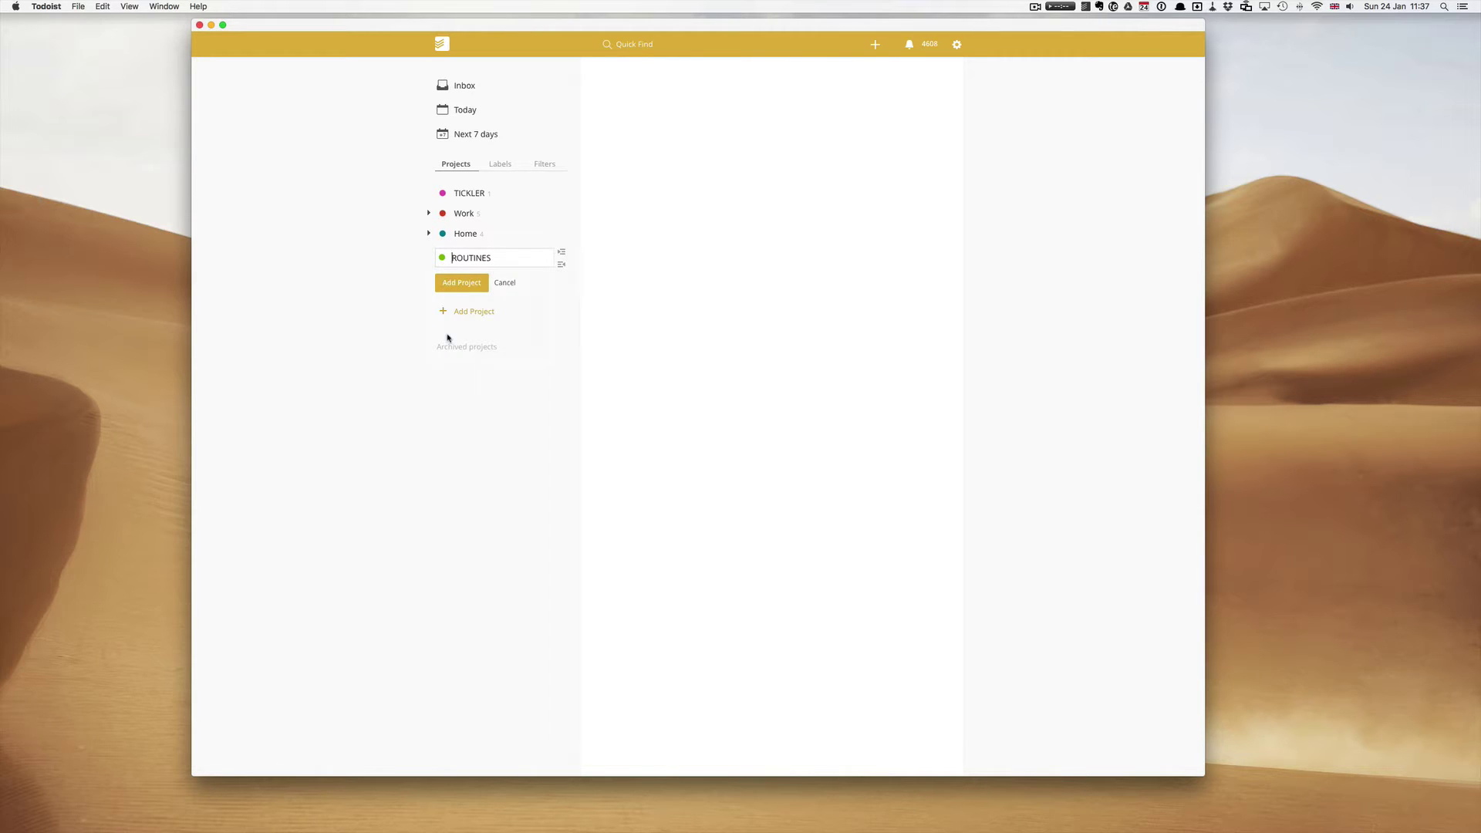
click(467, 284)
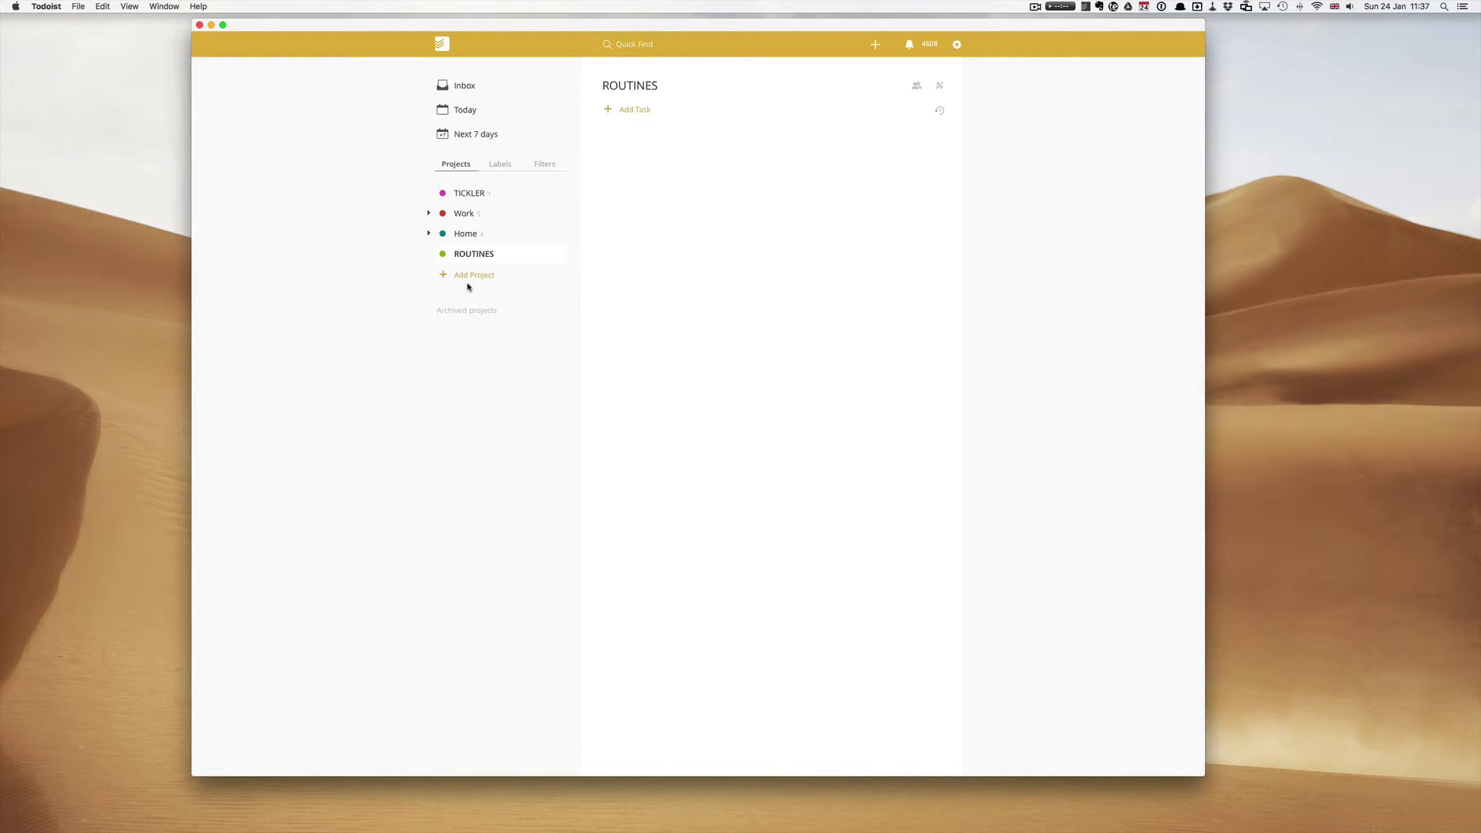
drag(430, 254, 431, 213)
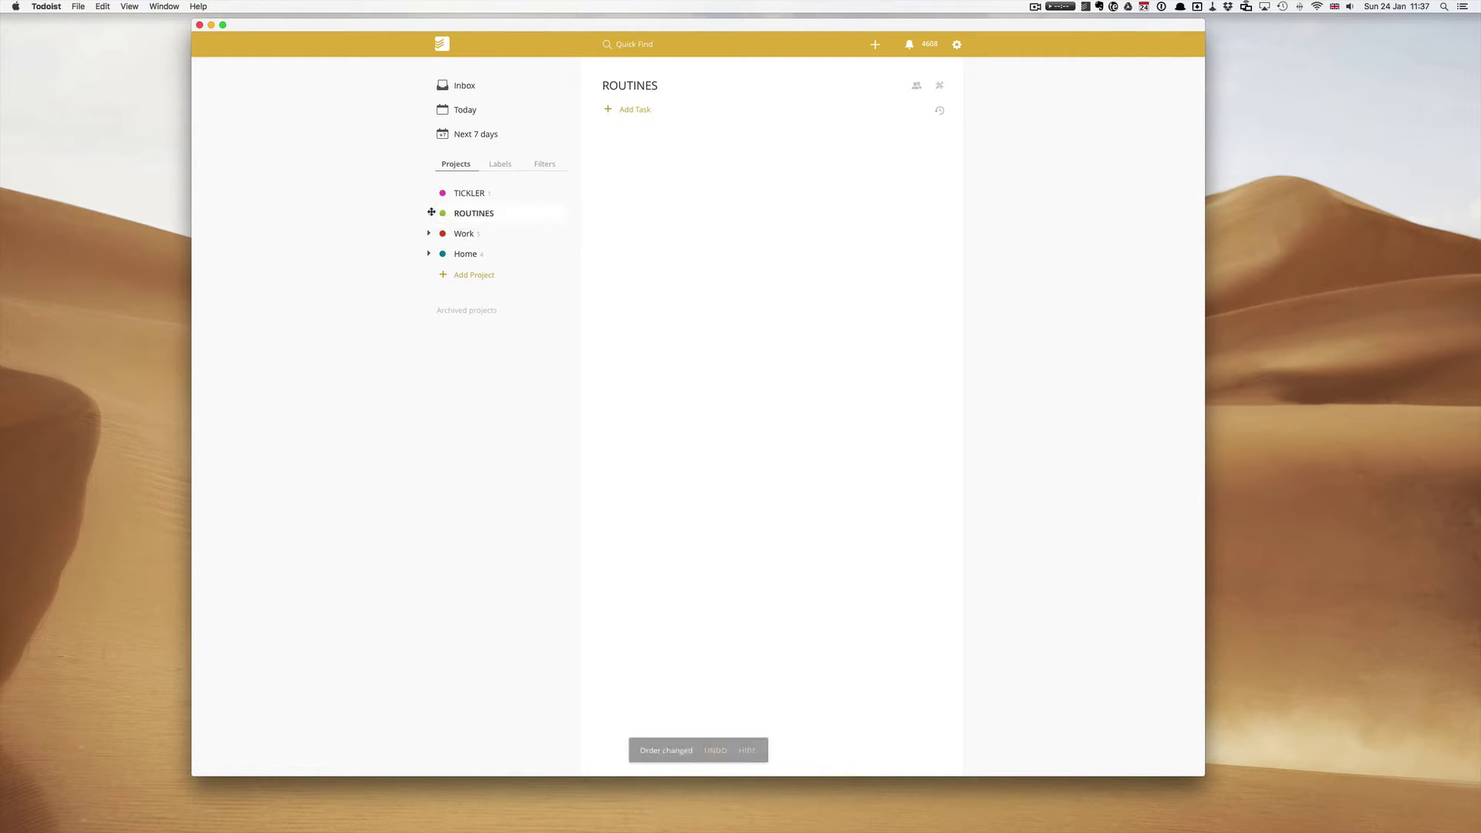
click(486, 275)
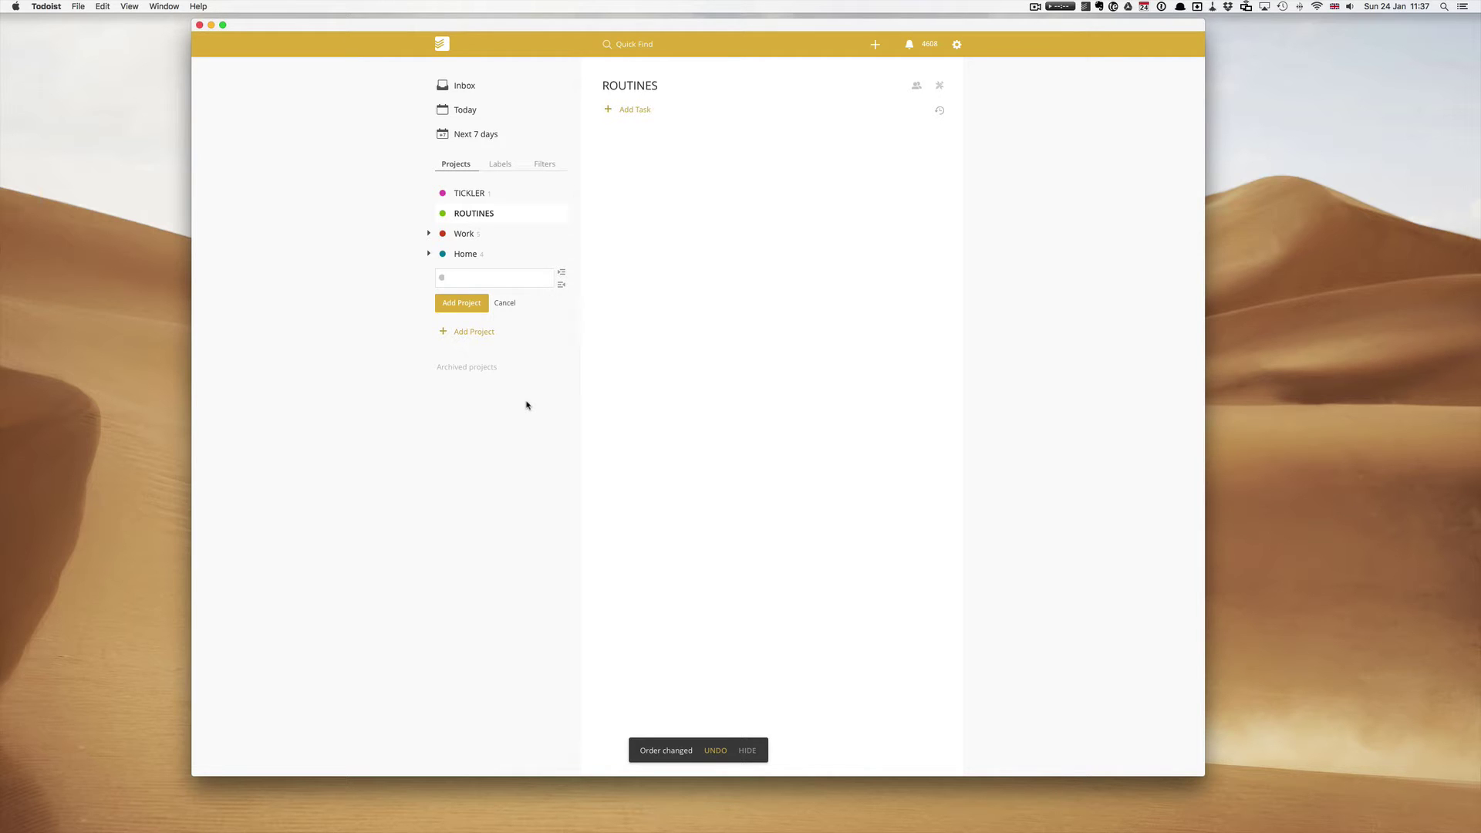
- Create a green, indented DAILY project and drag it under ROUTINES
text(DAILY)
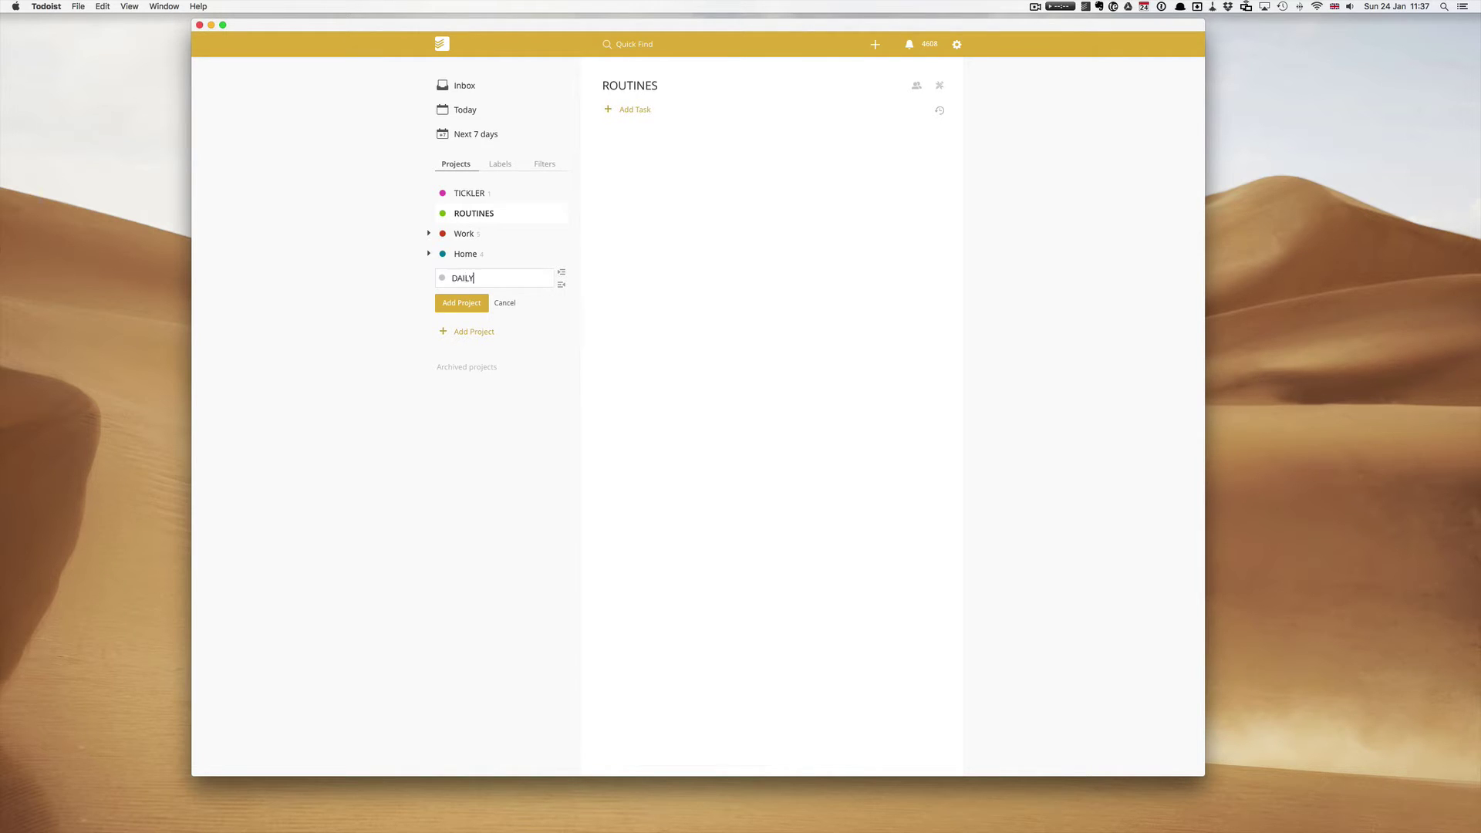
click(441, 279)
click(446, 357)
click(563, 278)
click(483, 303)
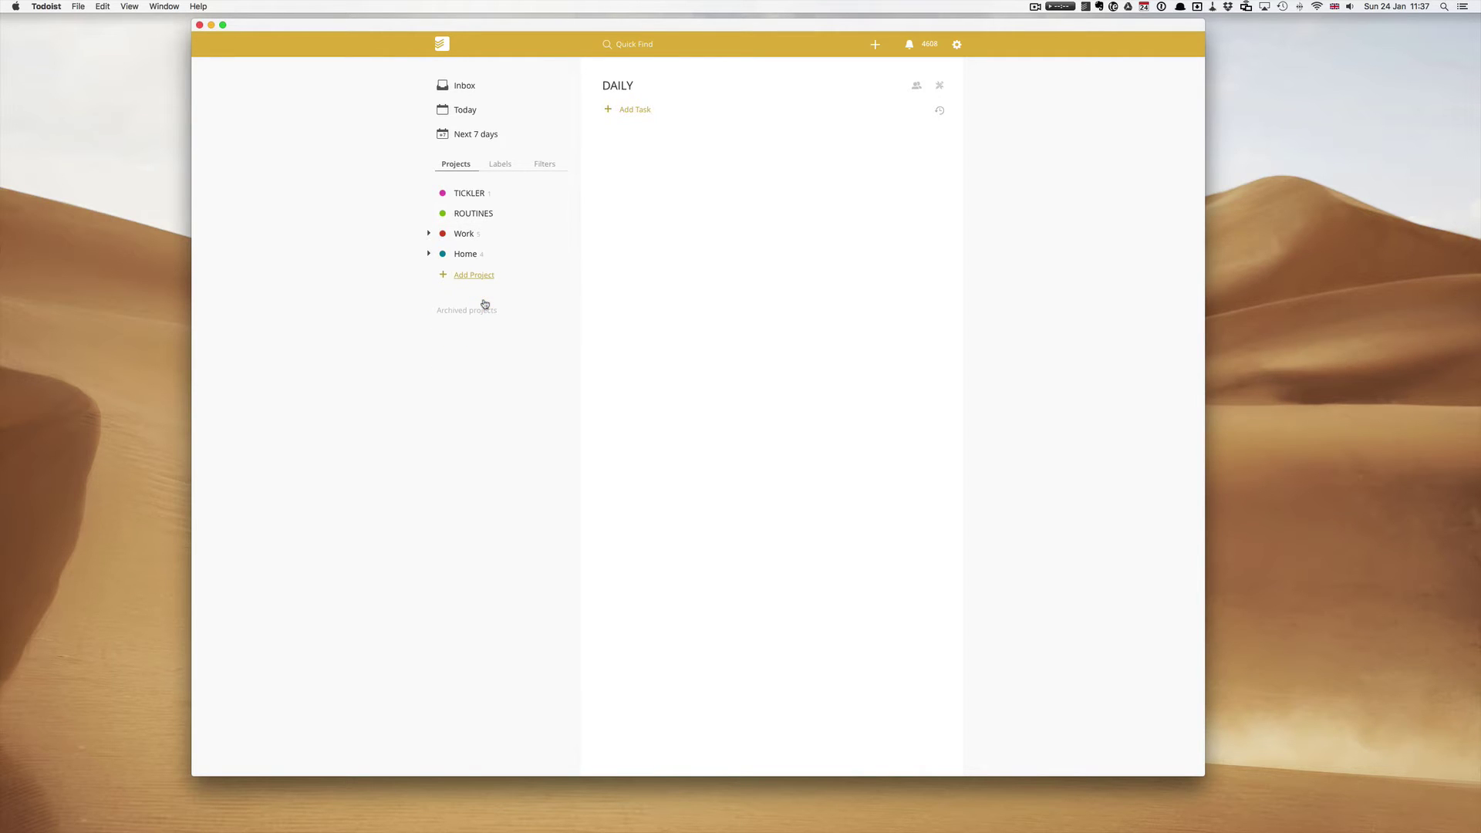
click(429, 253)
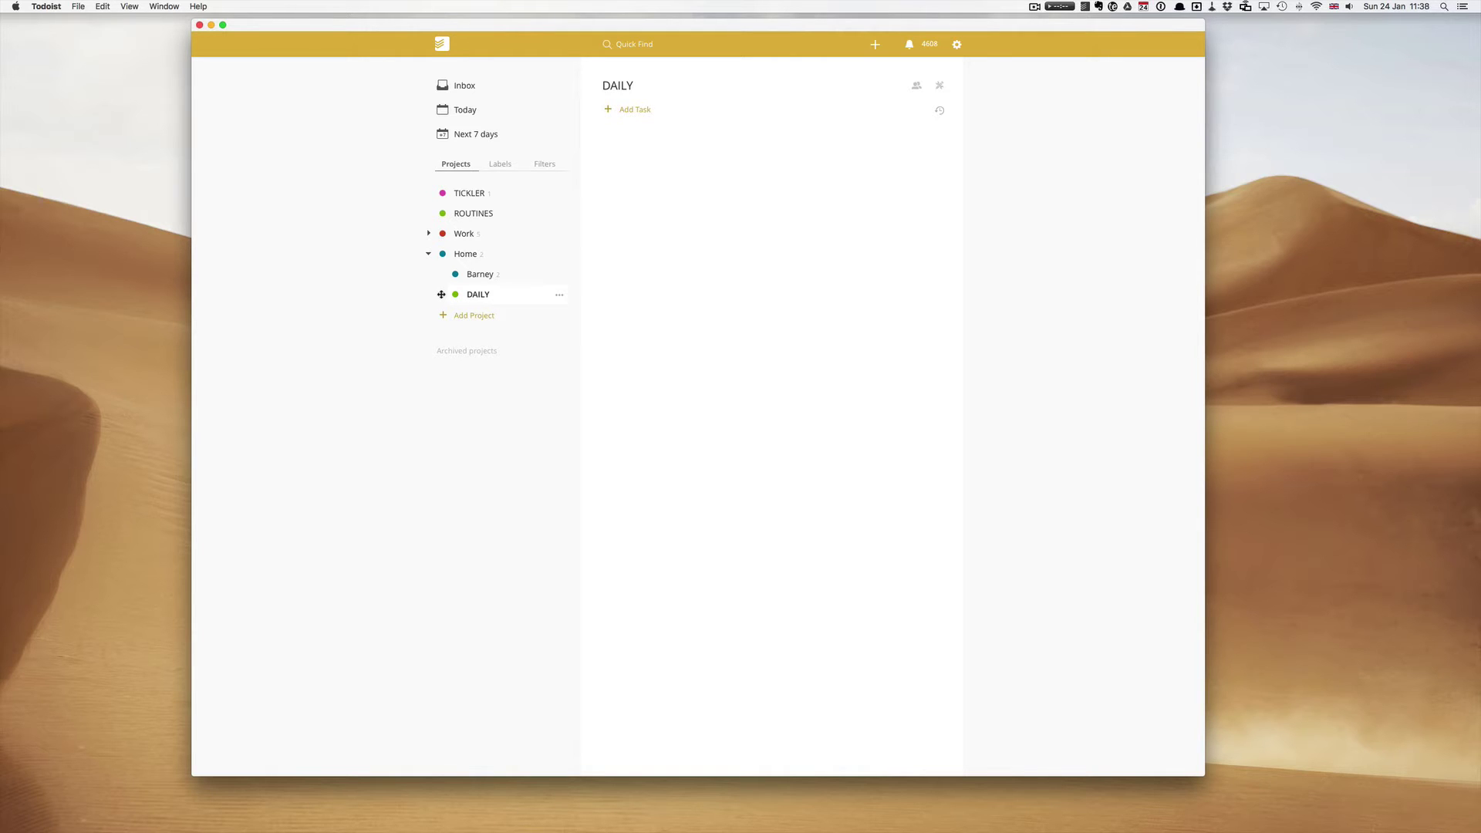
drag(441, 294, 442, 232)
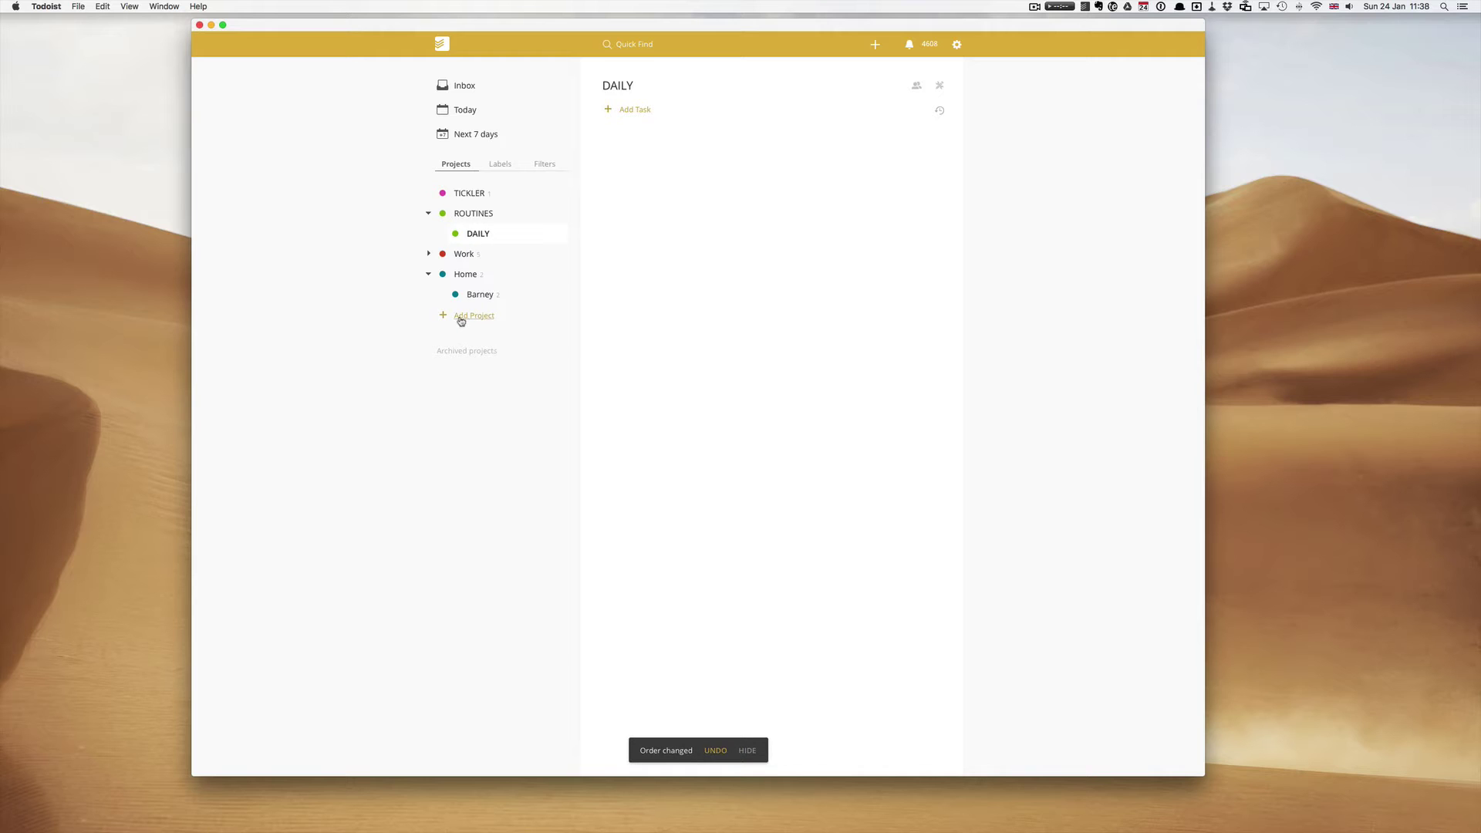
- Create a green WEEKLY project and nest it under DAILY inside ROUTINES
click(428, 275)
click(471, 296)
text(WEEKLY)
click(442, 298)
click(447, 374)
click(467, 324)
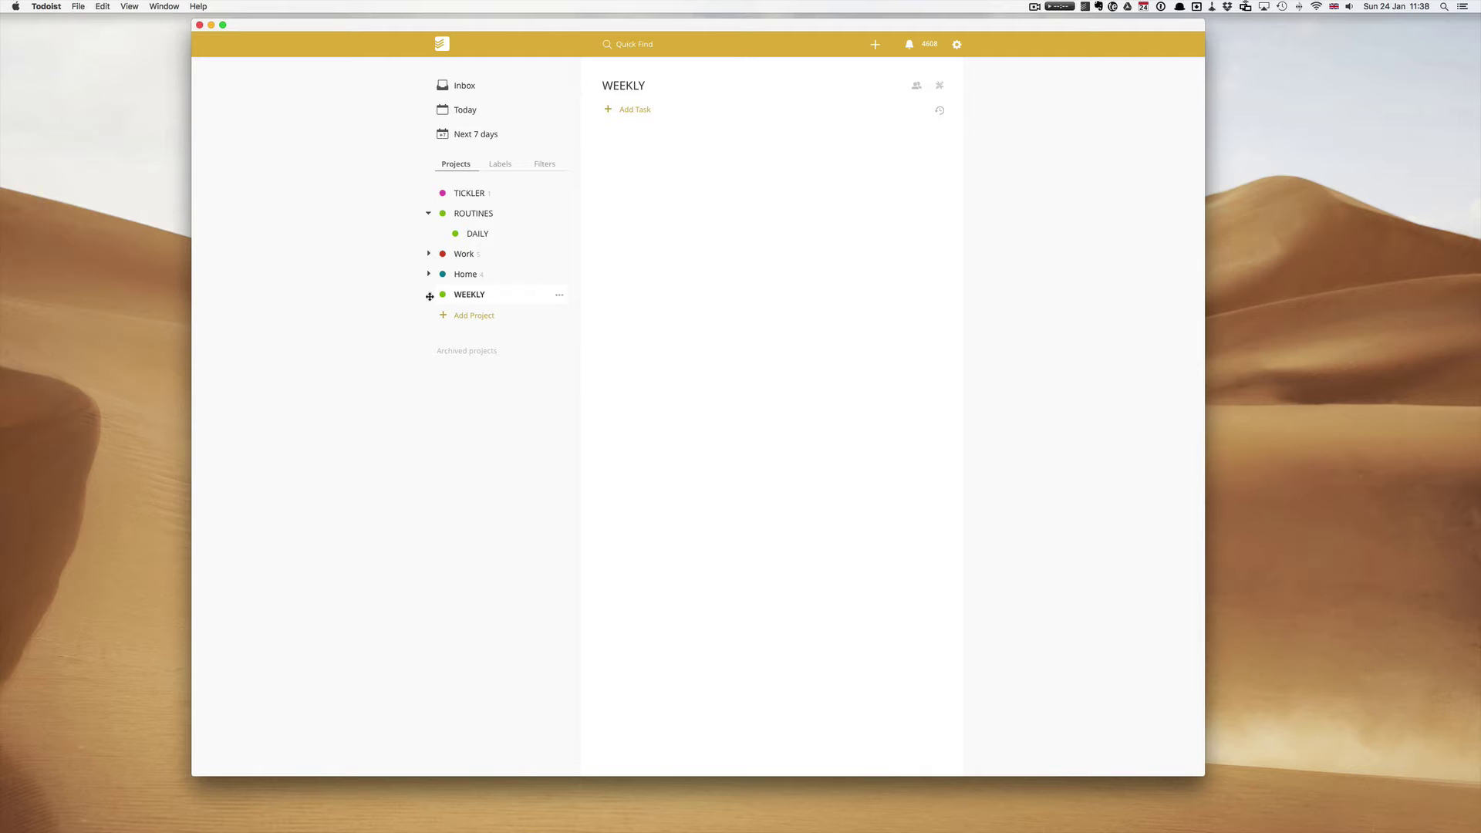
drag(430, 296, 442, 254)
- Create a green MONTHLY project and nest it below WEEKLY inside ROUTINES
click(467, 318)
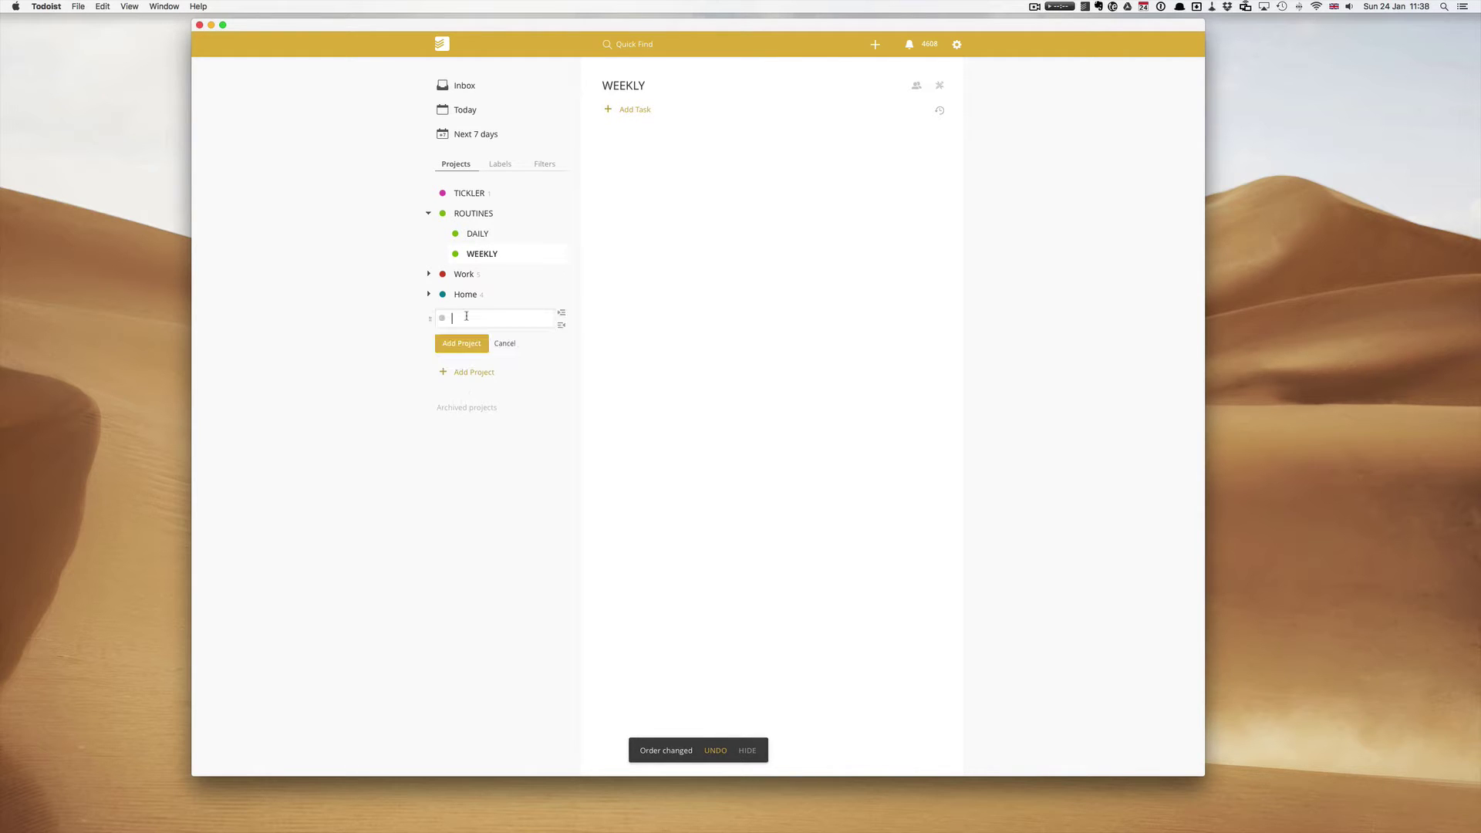
text(MONTHLY)
click(441, 318)
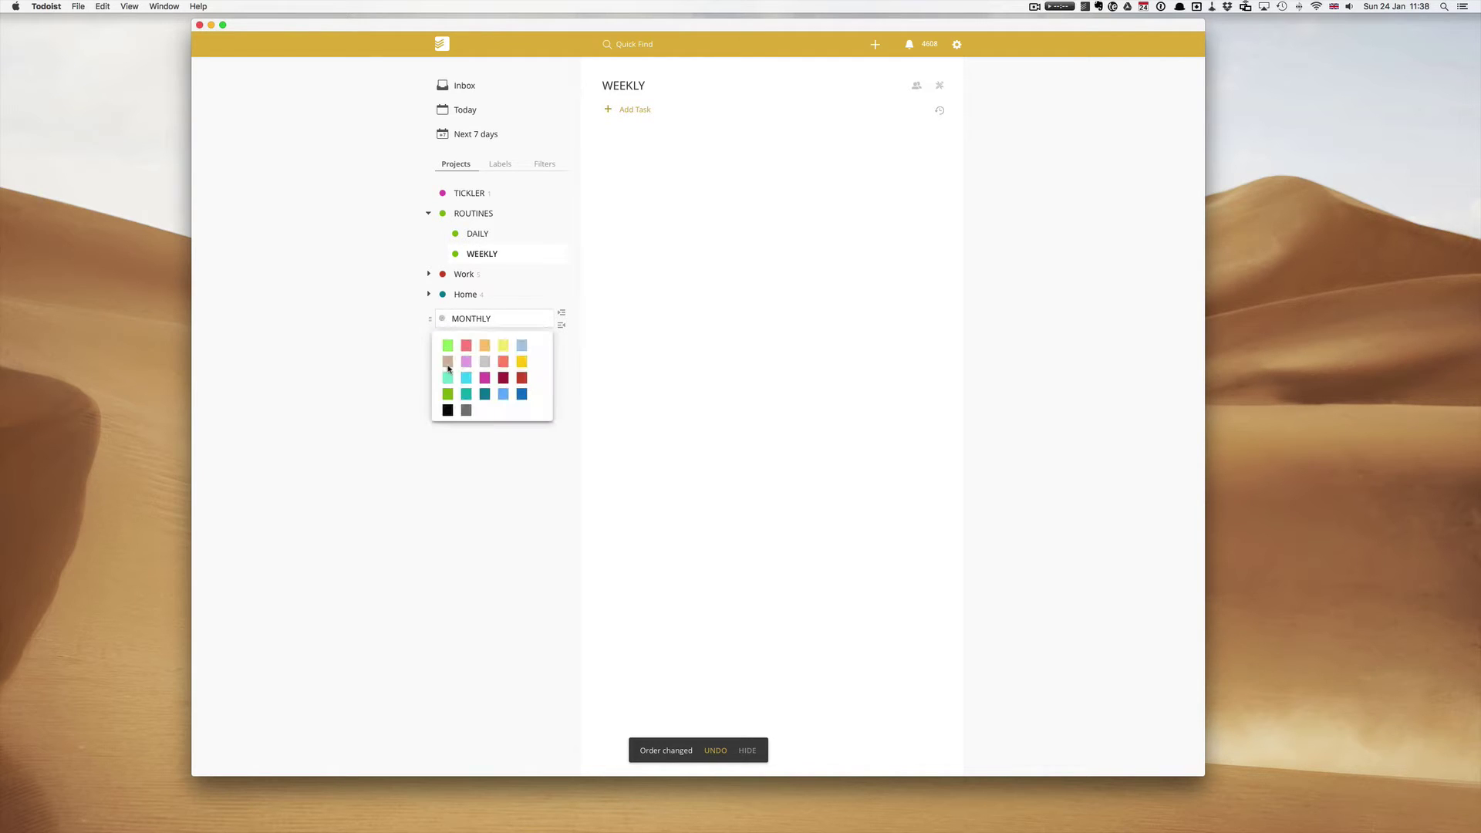
click(447, 392)
click(450, 345)
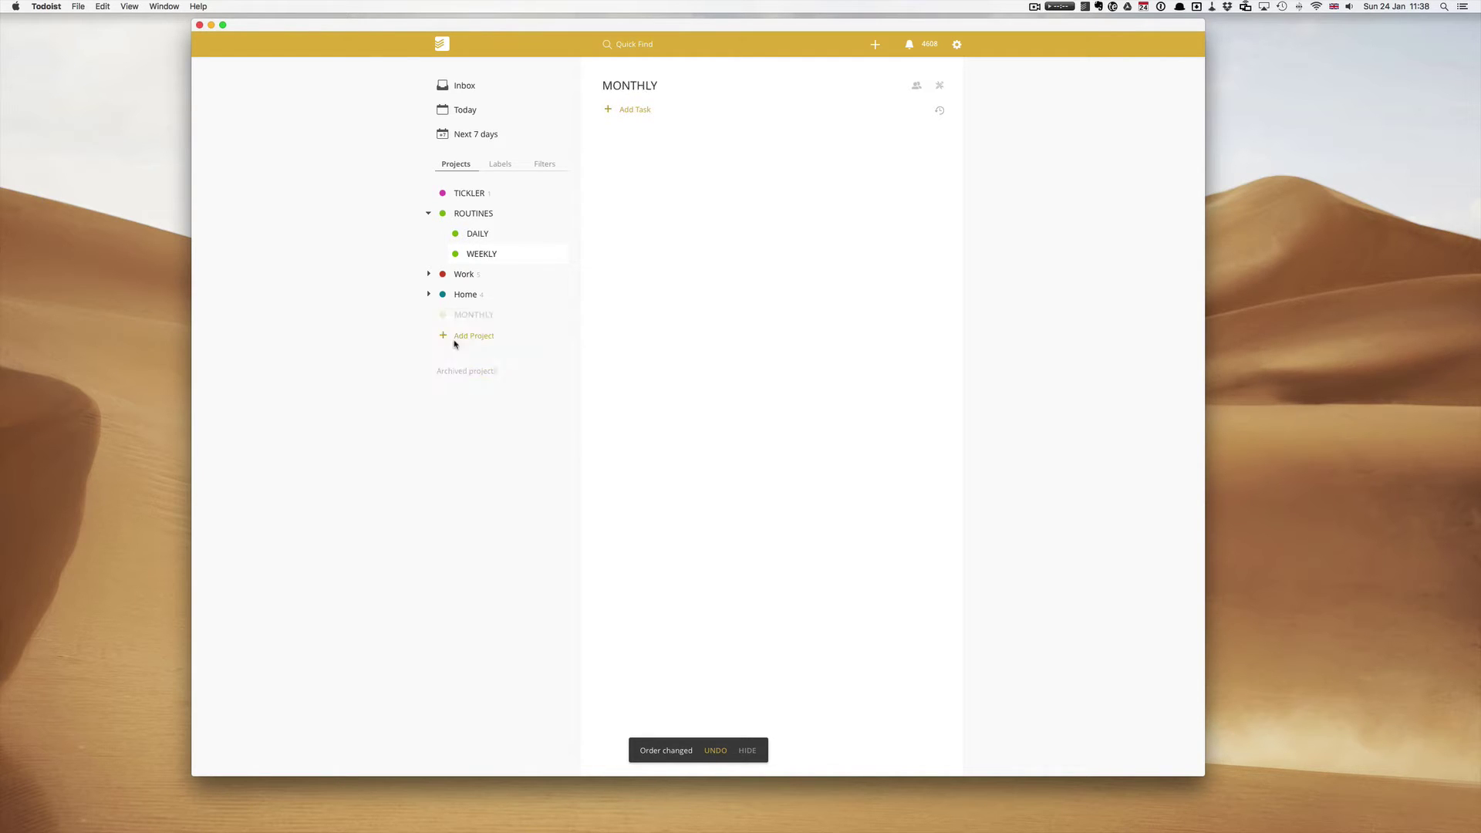
drag(432, 318, 456, 274)
- In DAILY, add 'Take dog for walk' labelled home, scheduled 'ev day'
click(481, 234)
click(629, 110)
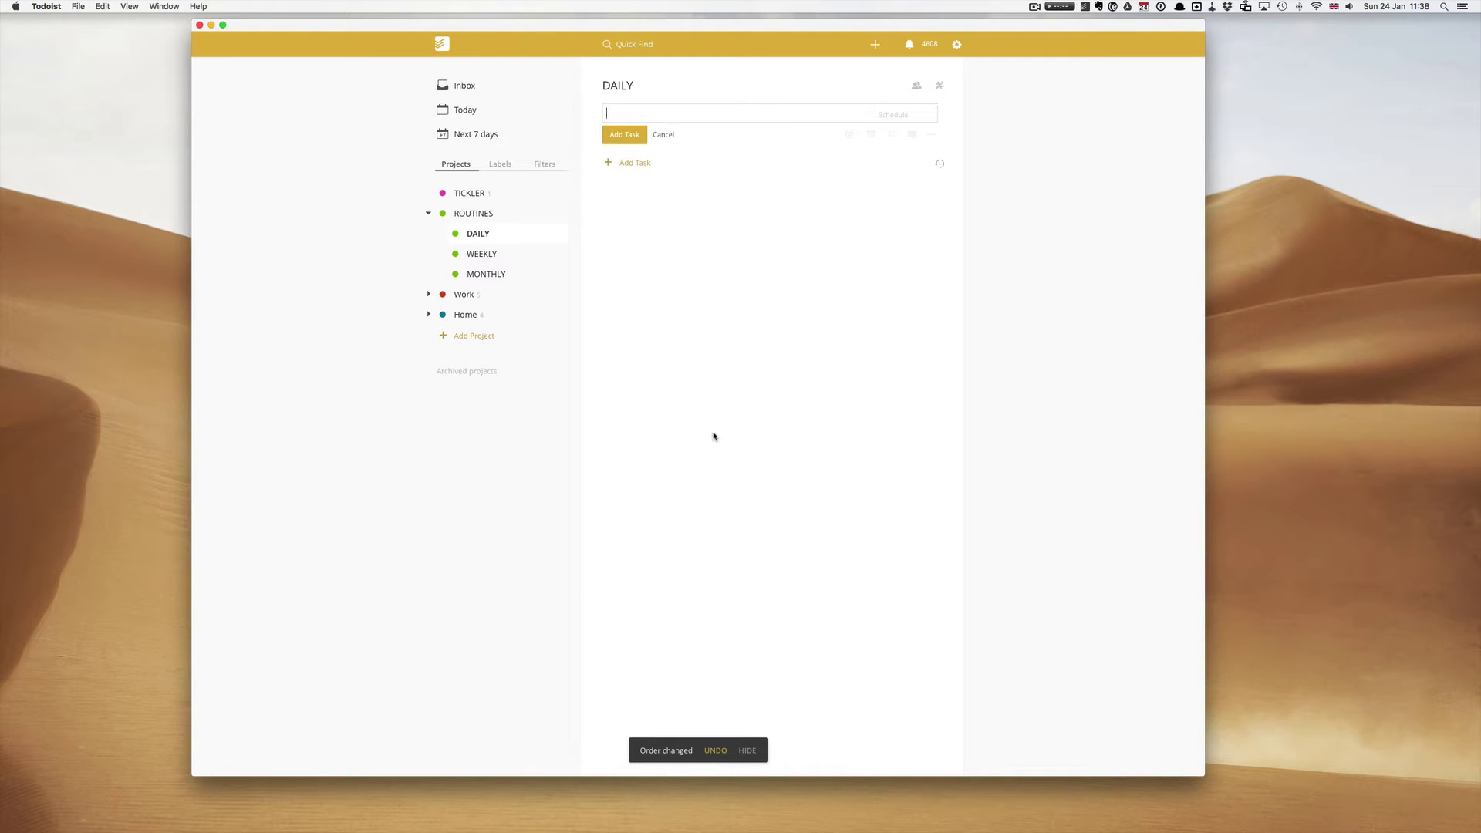
text(Take dog f)
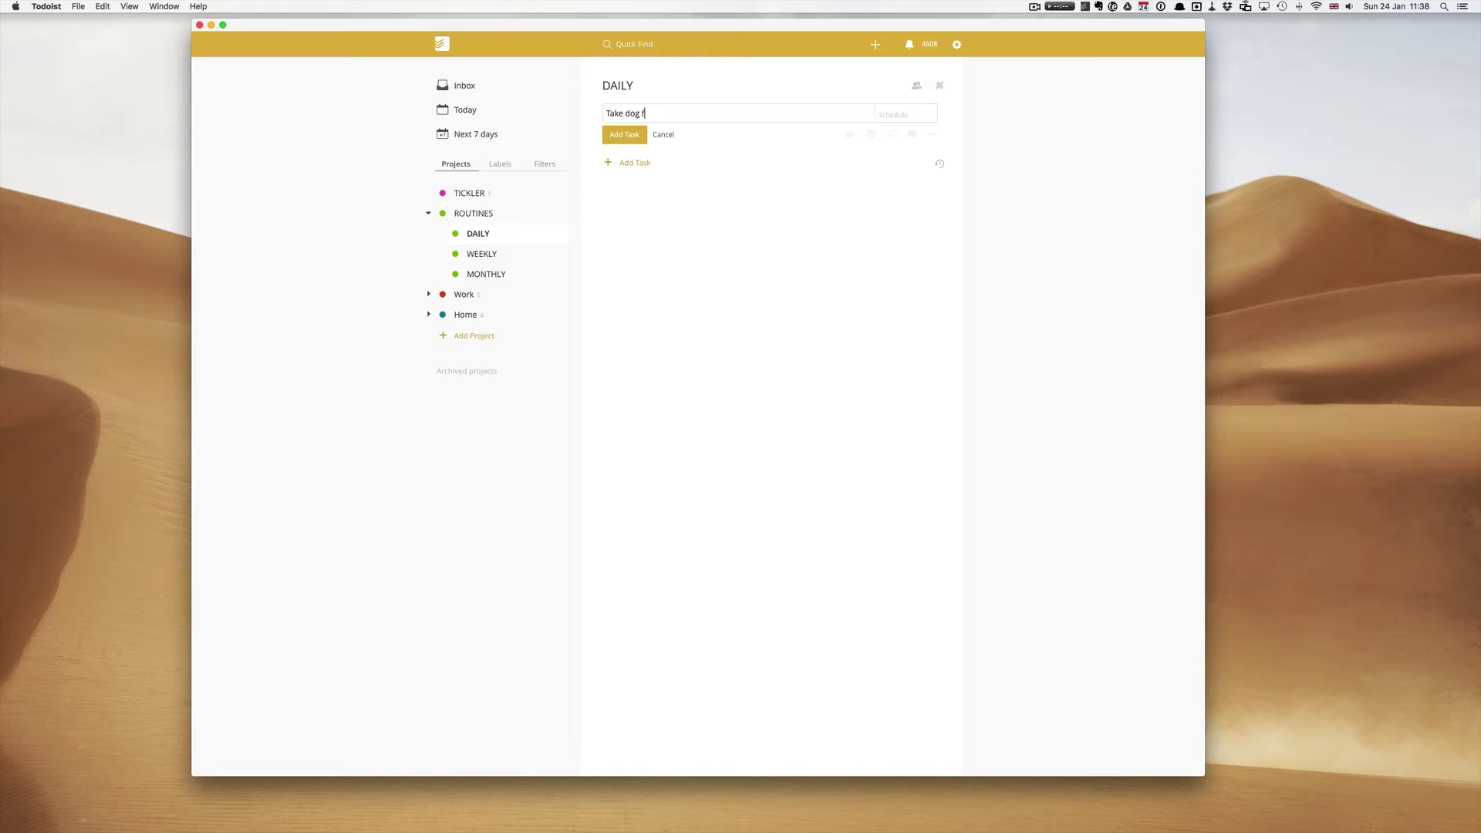
text(or walk @h)
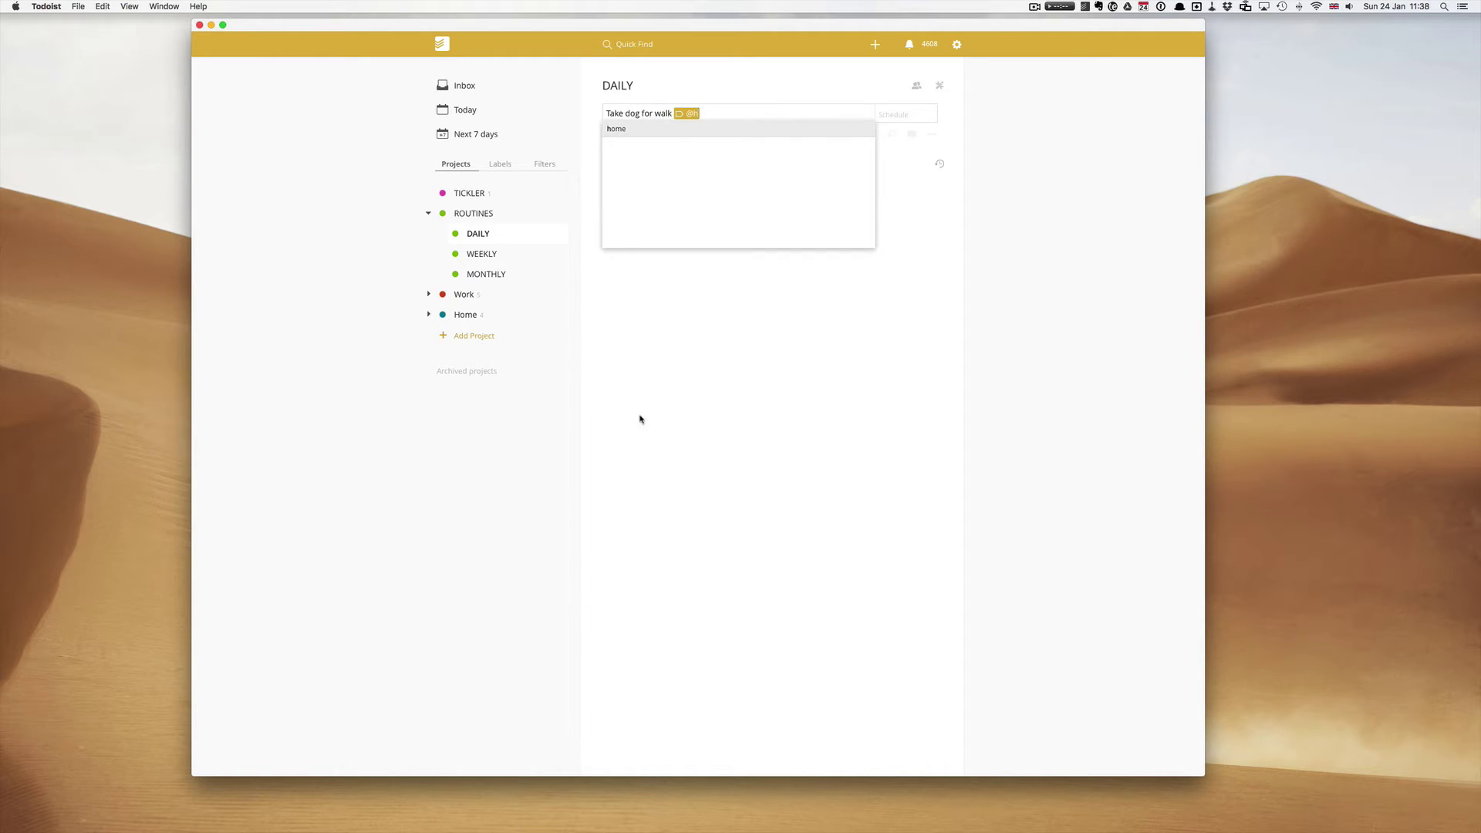
click(629, 128)
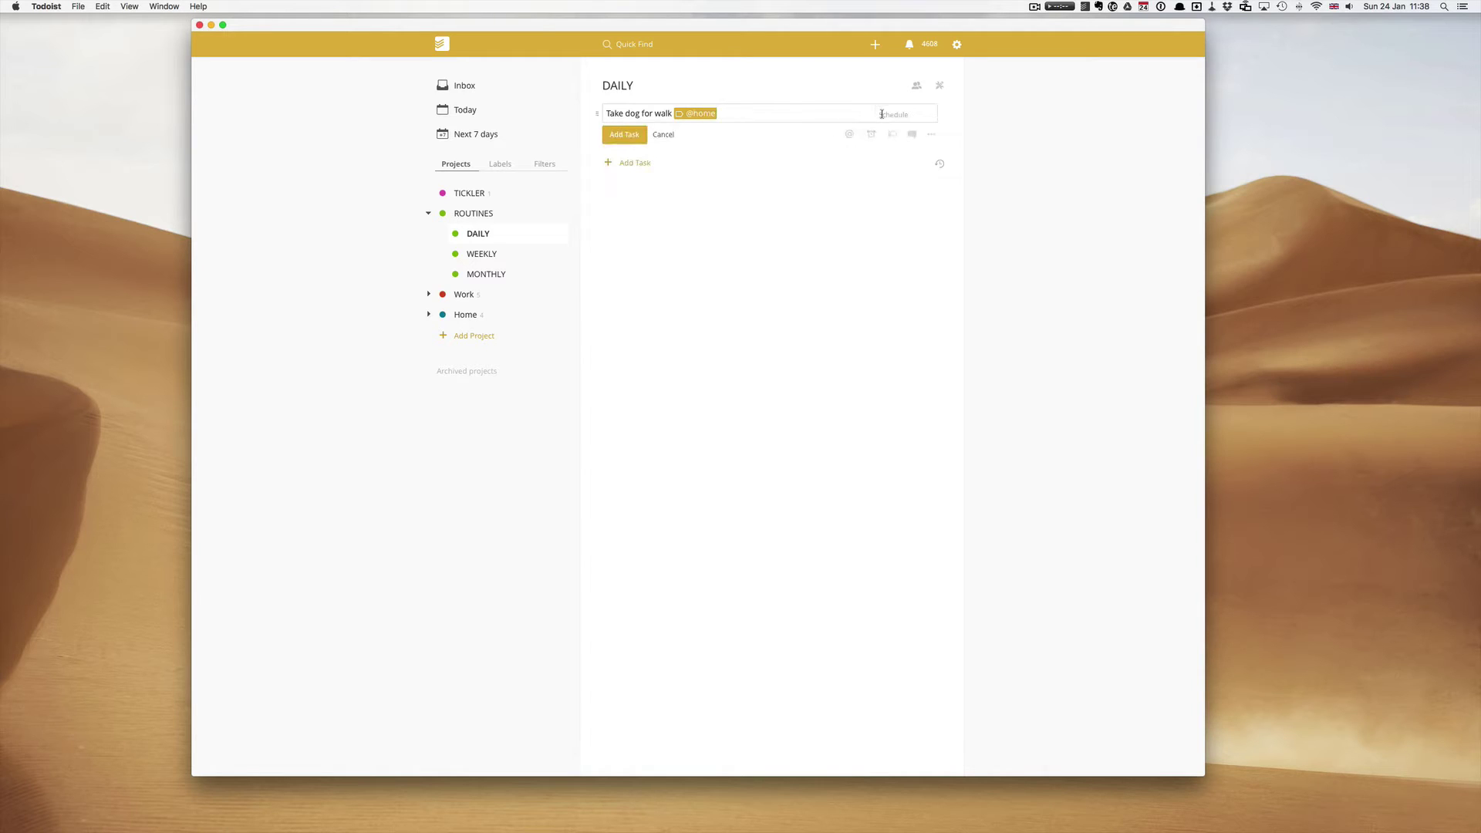
click(880, 115)
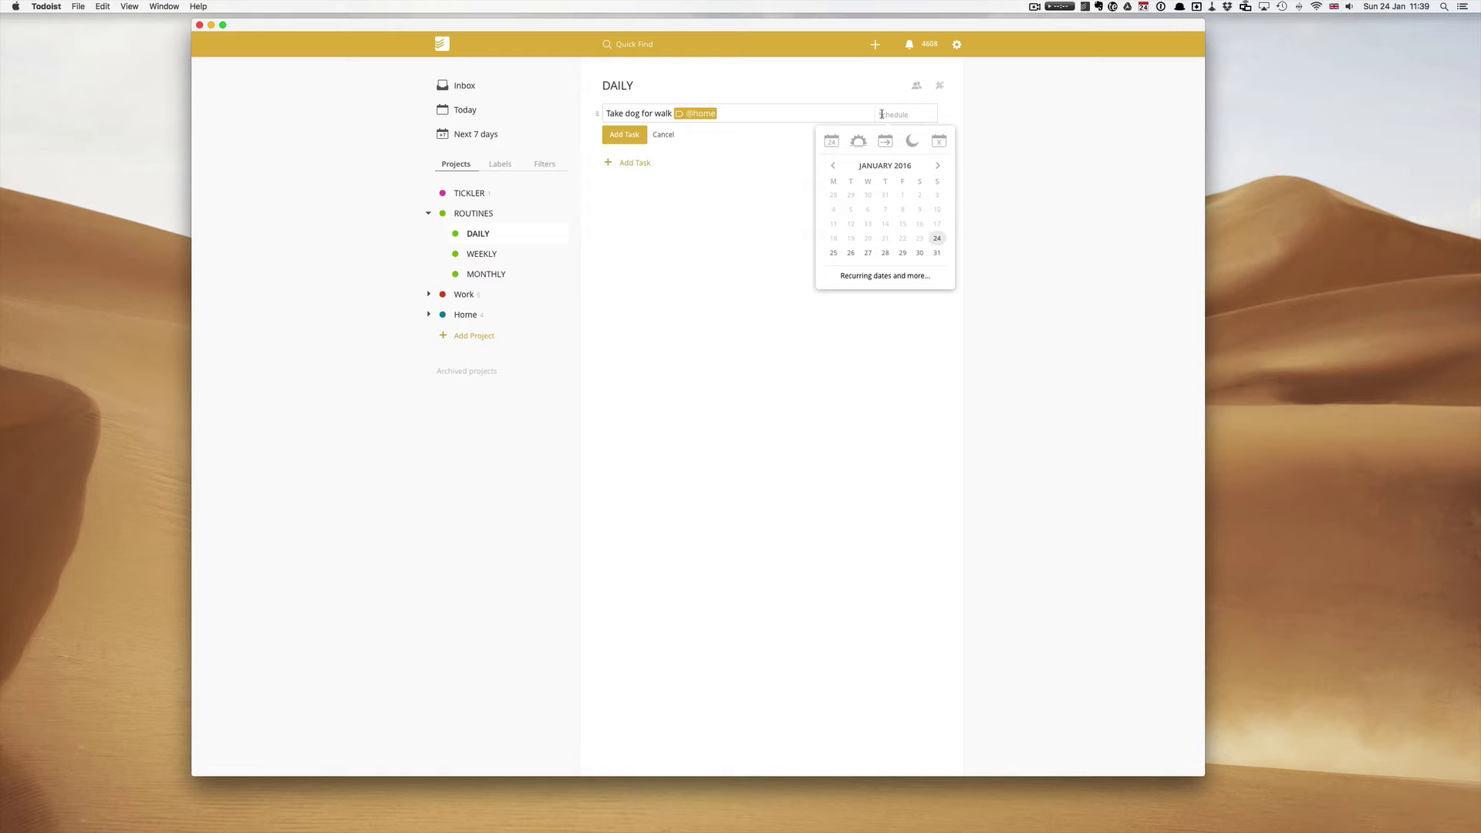
text(ev day)
key(Return)
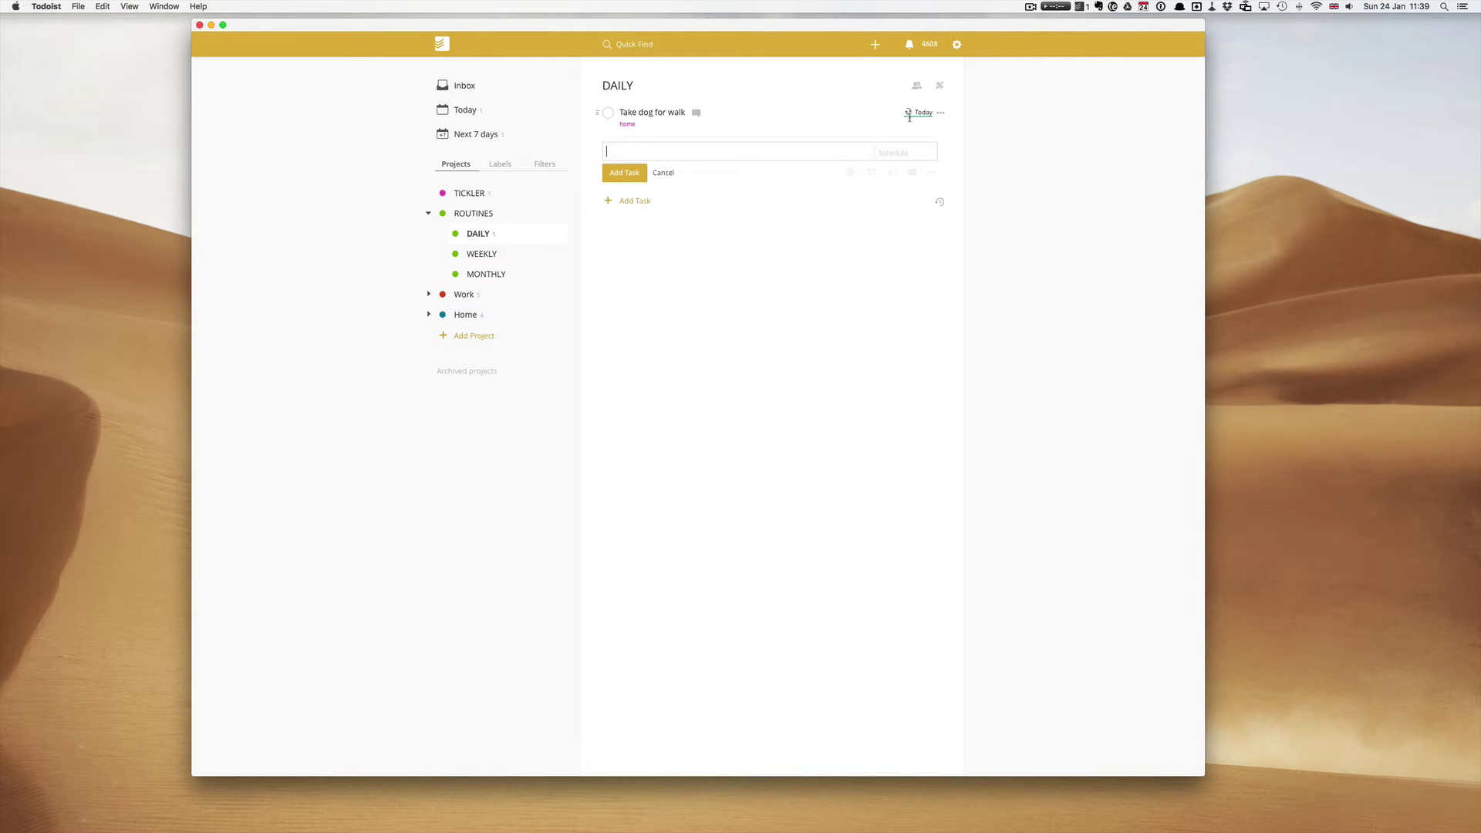
mouse_move(908, 112)
- Add 'Take garbage out' labelled home, recurring every Tuesday, Thursday and Sunday
text(Take garbage out @h)
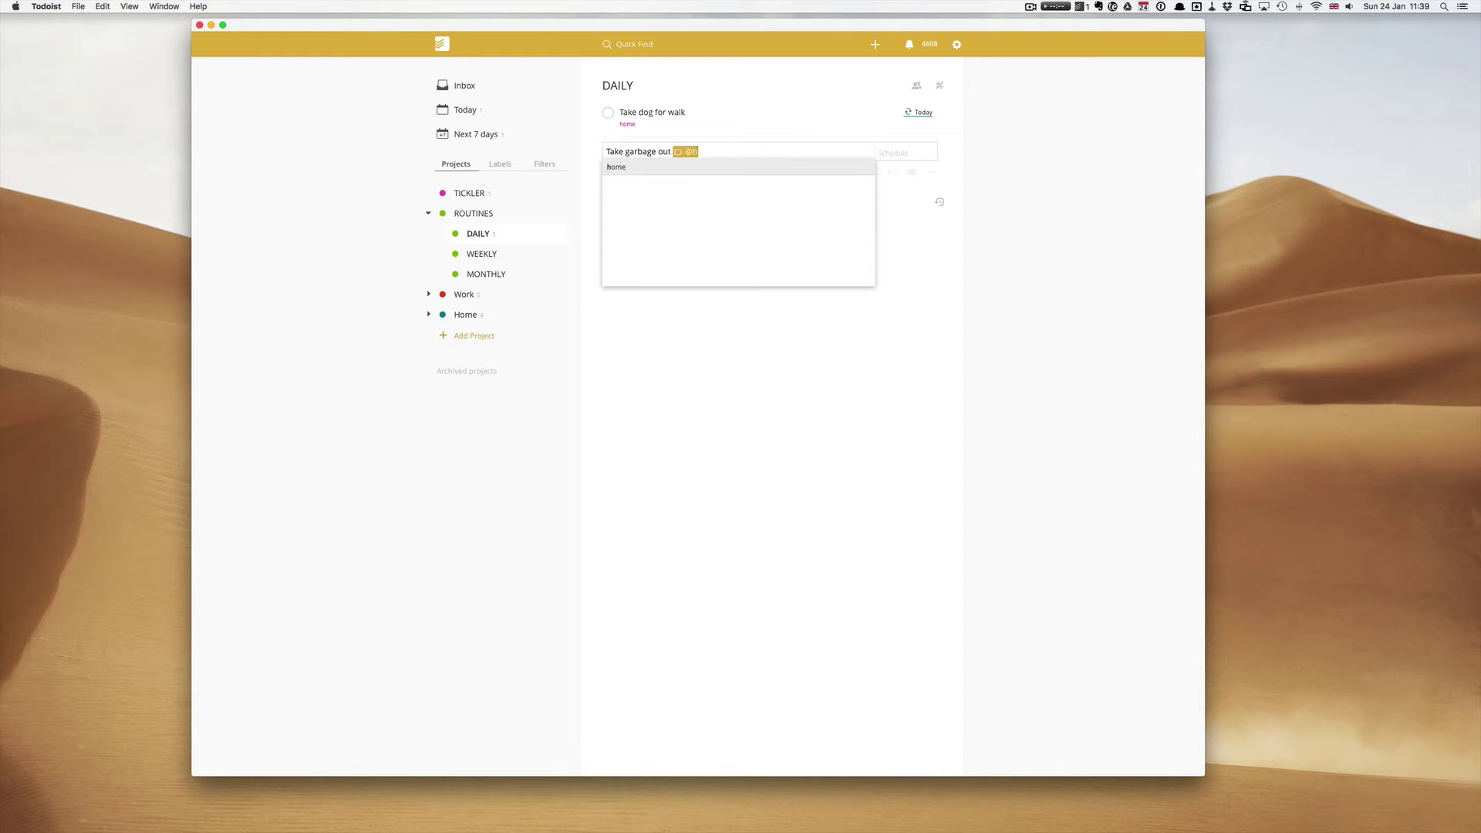
click(615, 168)
click(887, 155)
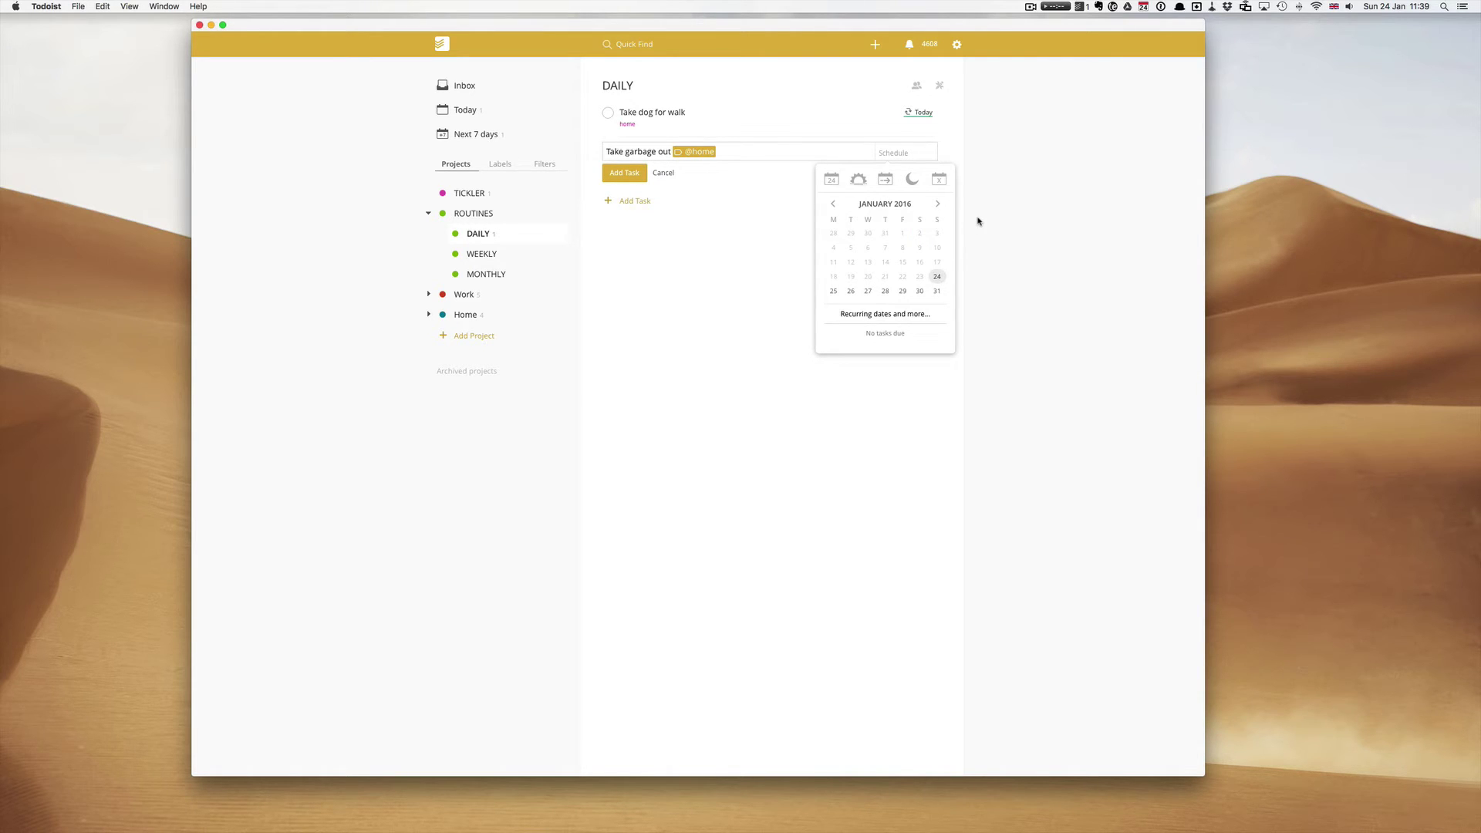
text(ev tue, thu, sun)
key(Return)
mouse_move(919, 151)
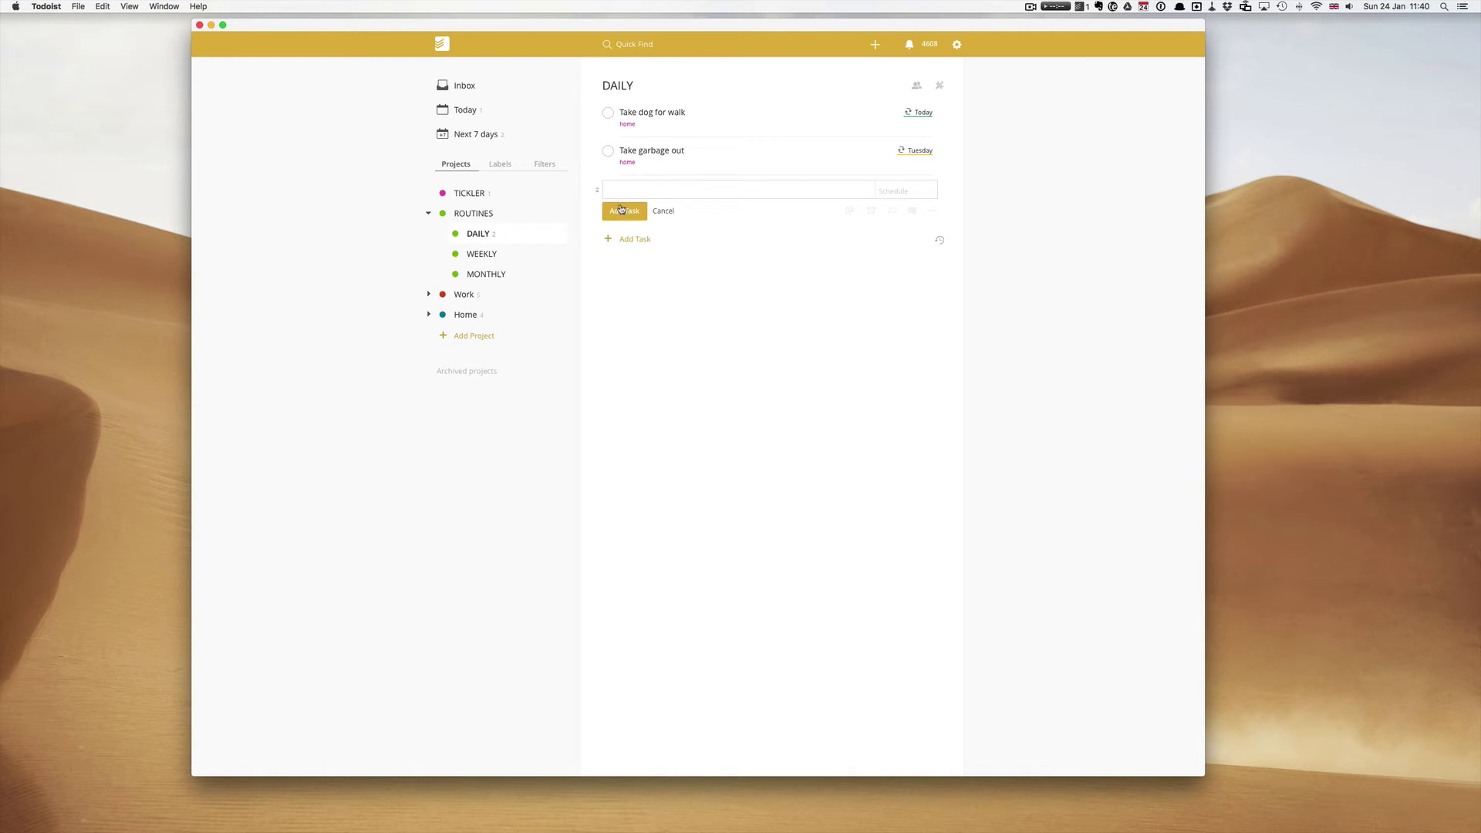
- In WEEKLY, add 'Send out the Word of Day file' labelled computer, recurring every Sunday
click(663, 213)
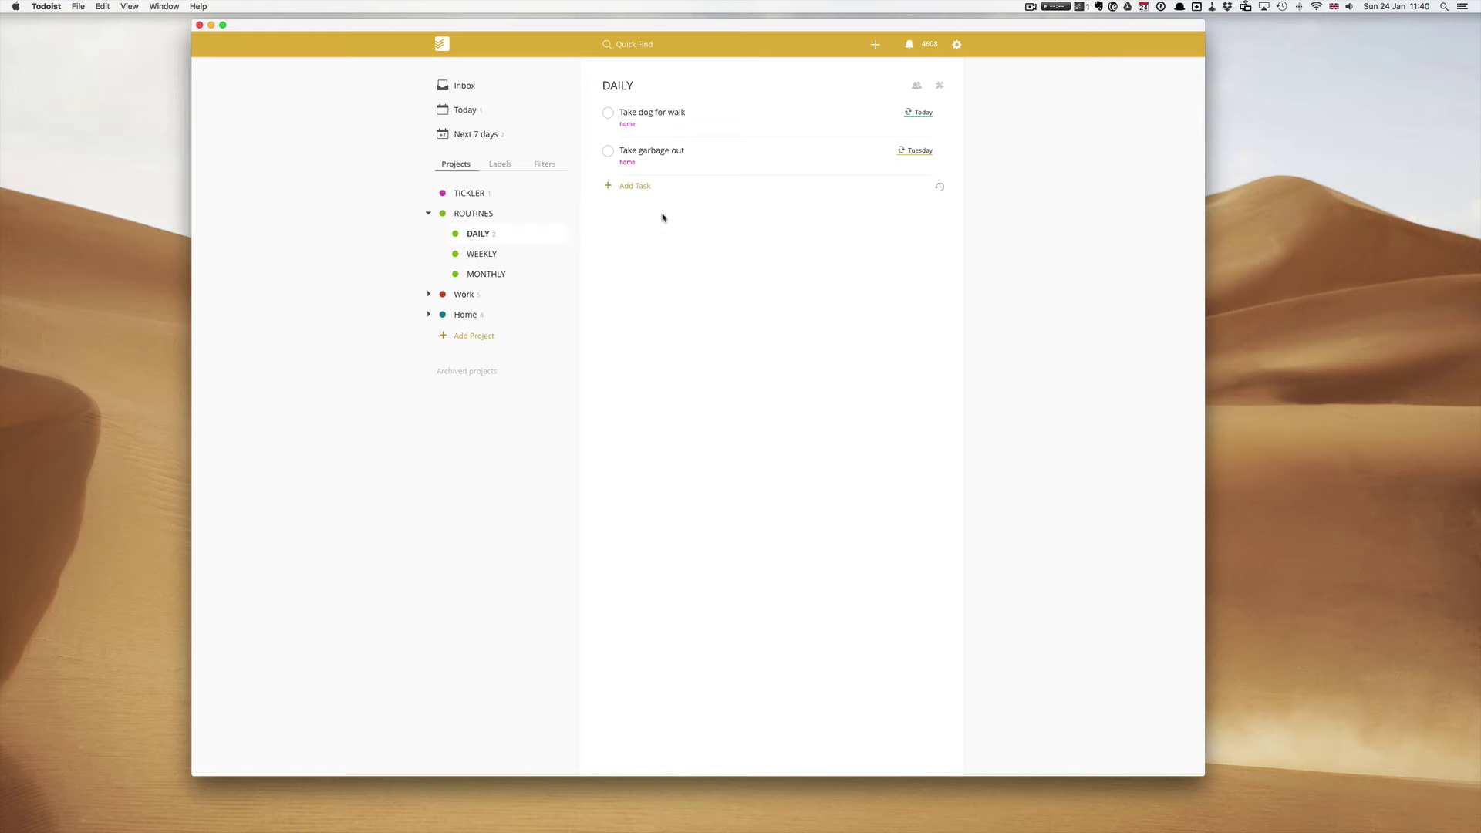
click(482, 256)
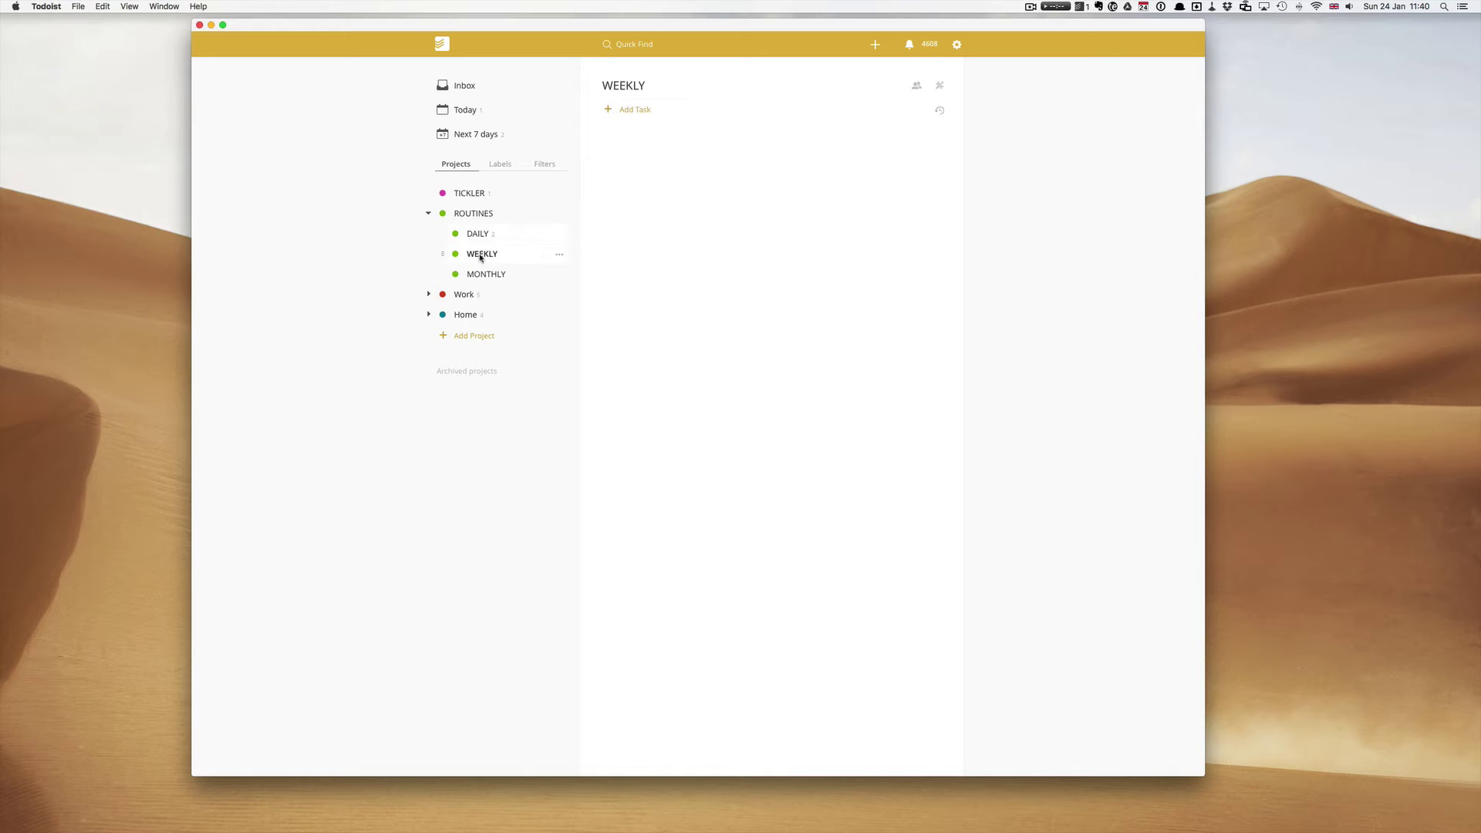
click(632, 110)
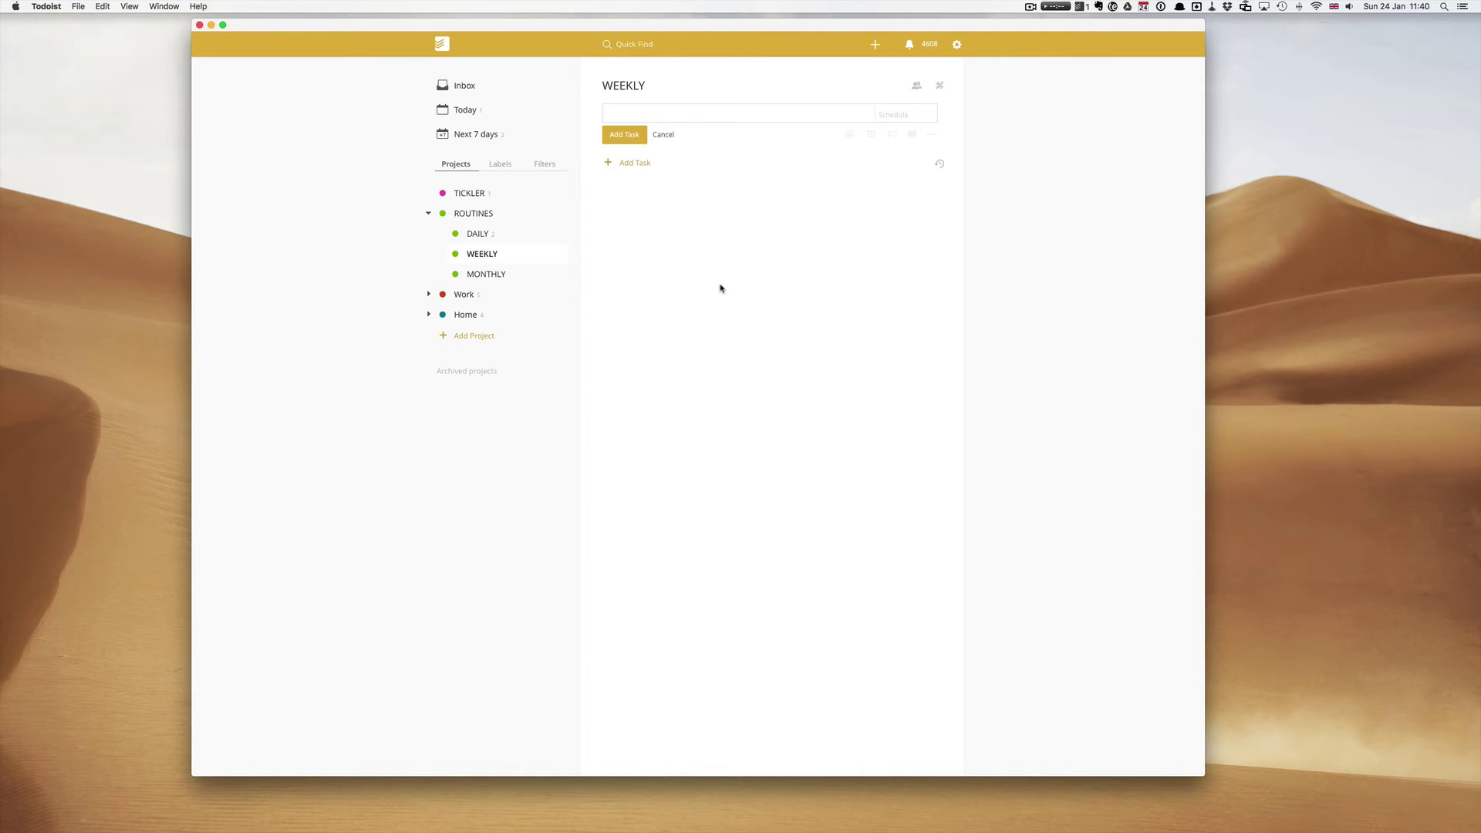
text(Send out the Word of Day file @co)
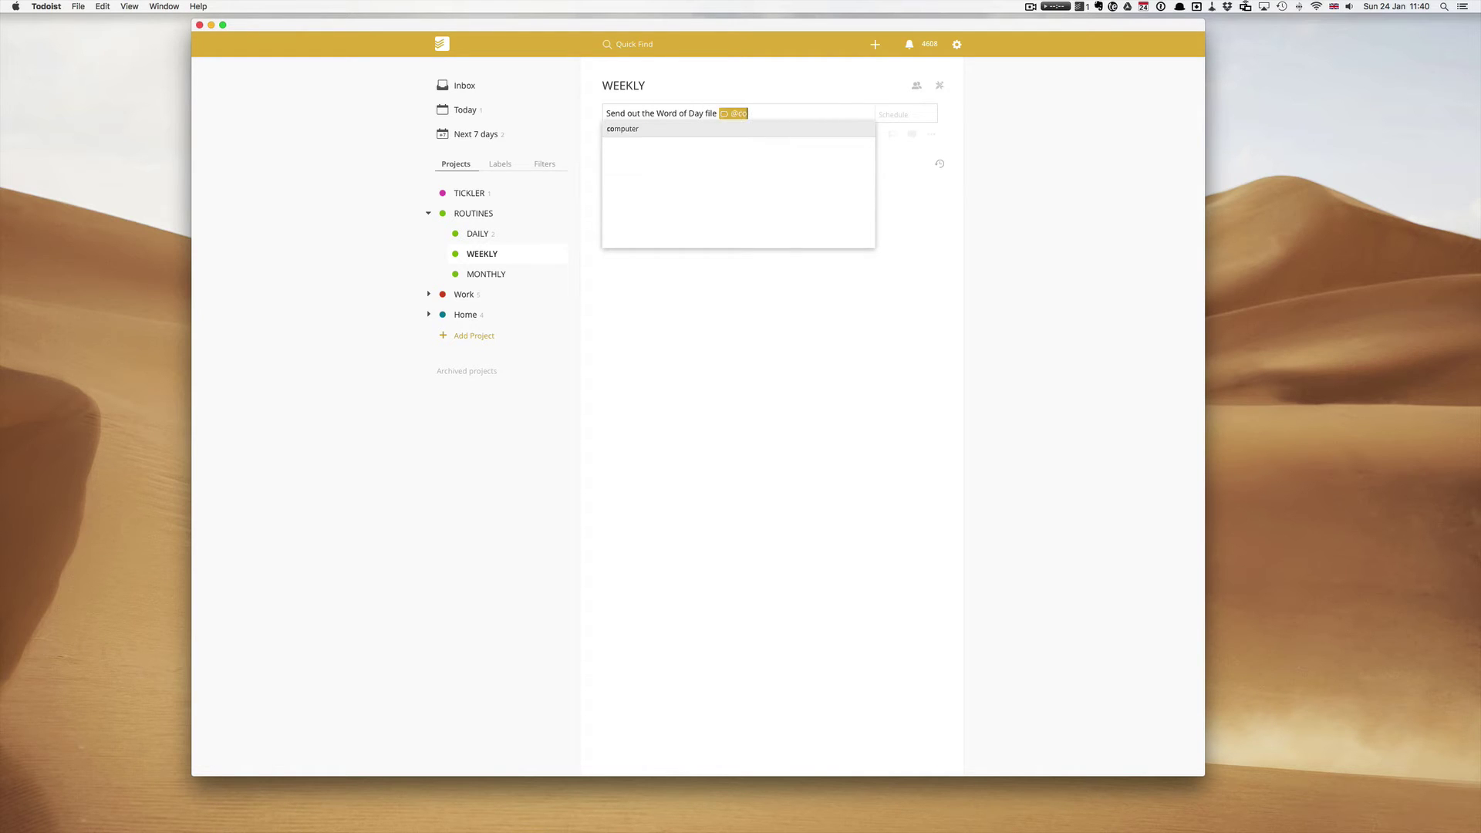
click(631, 131)
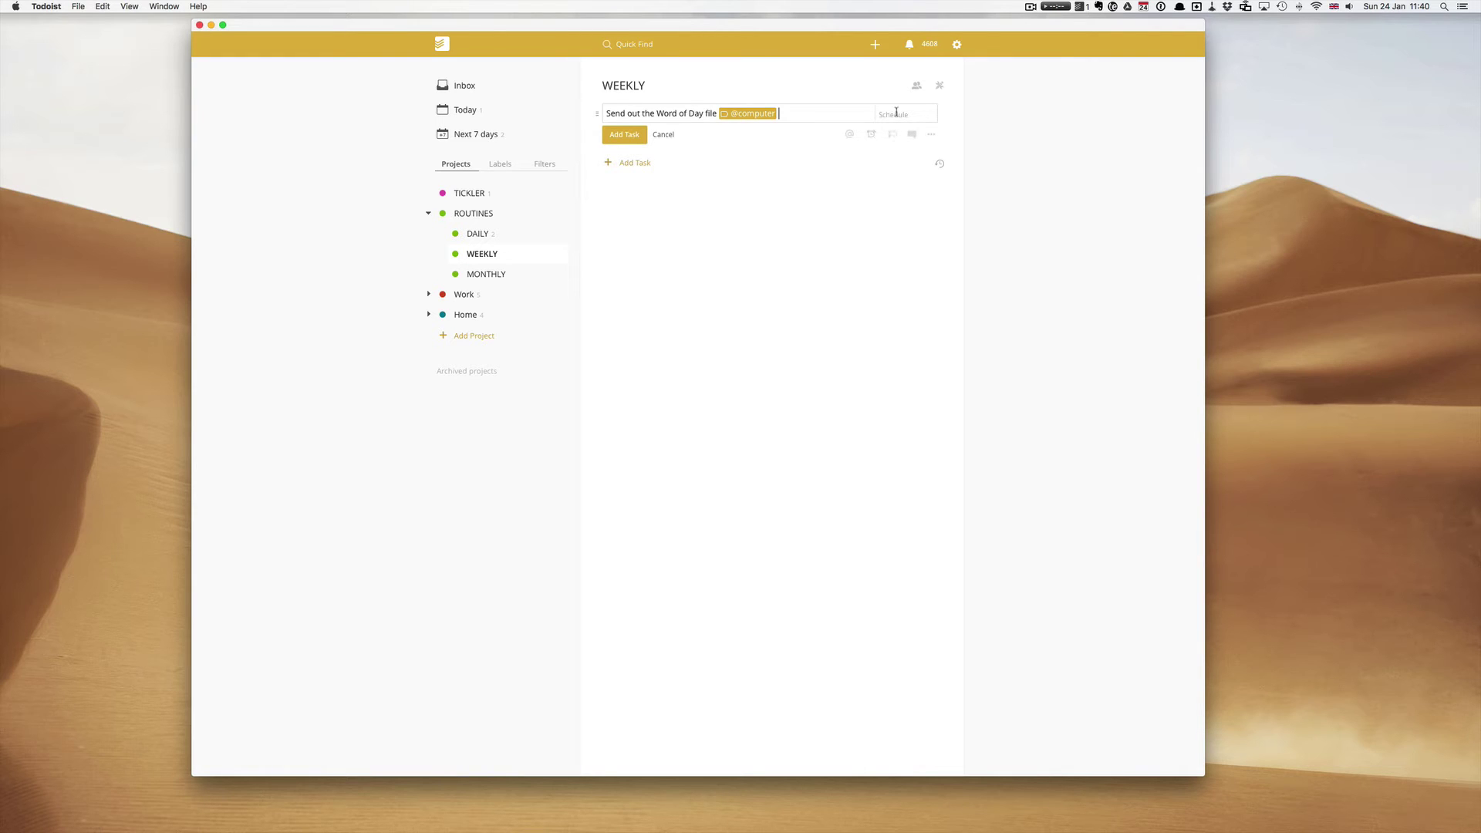
click(912, 113)
text(ev sun)
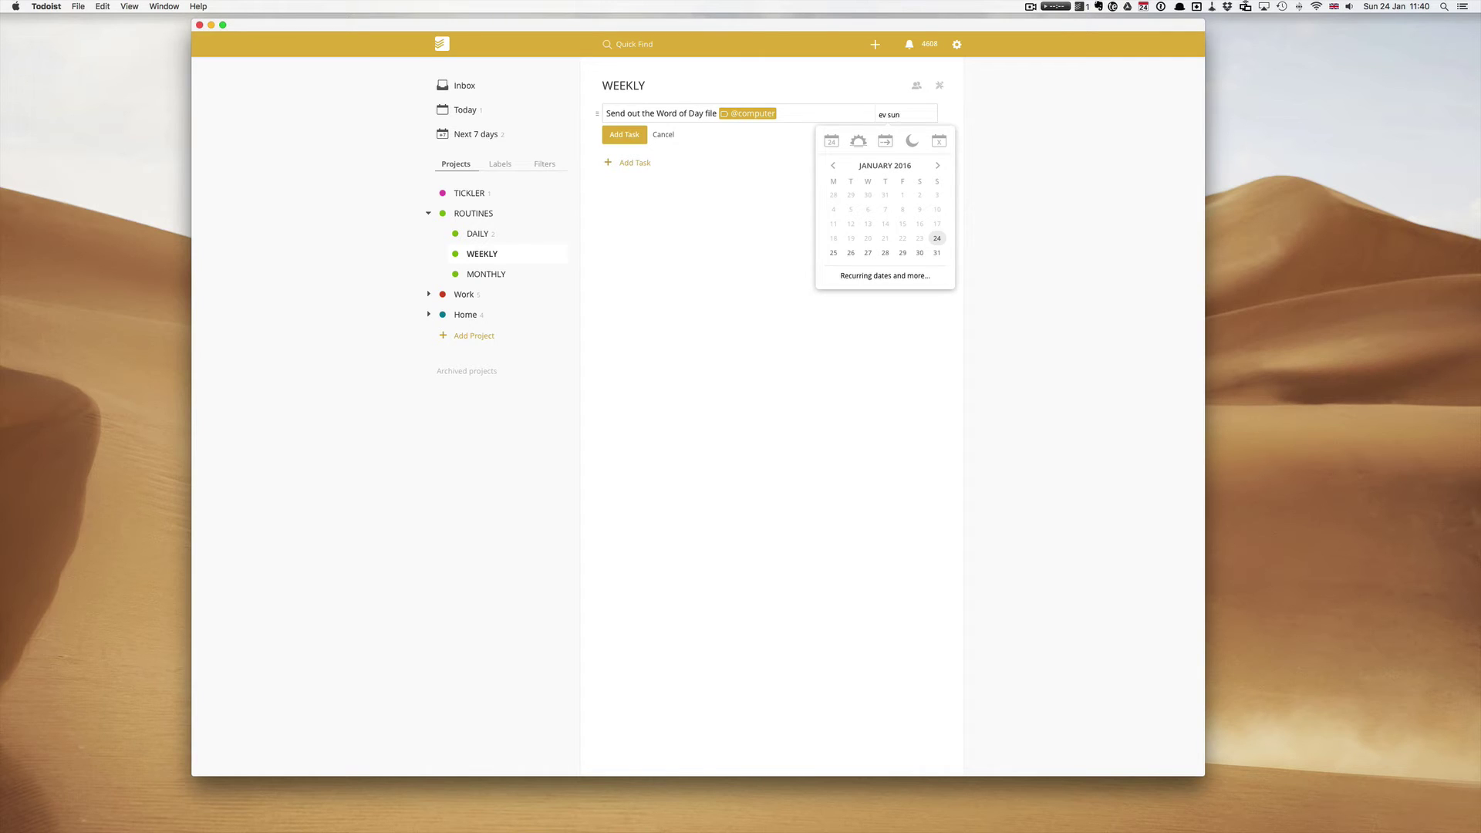
key(Return)
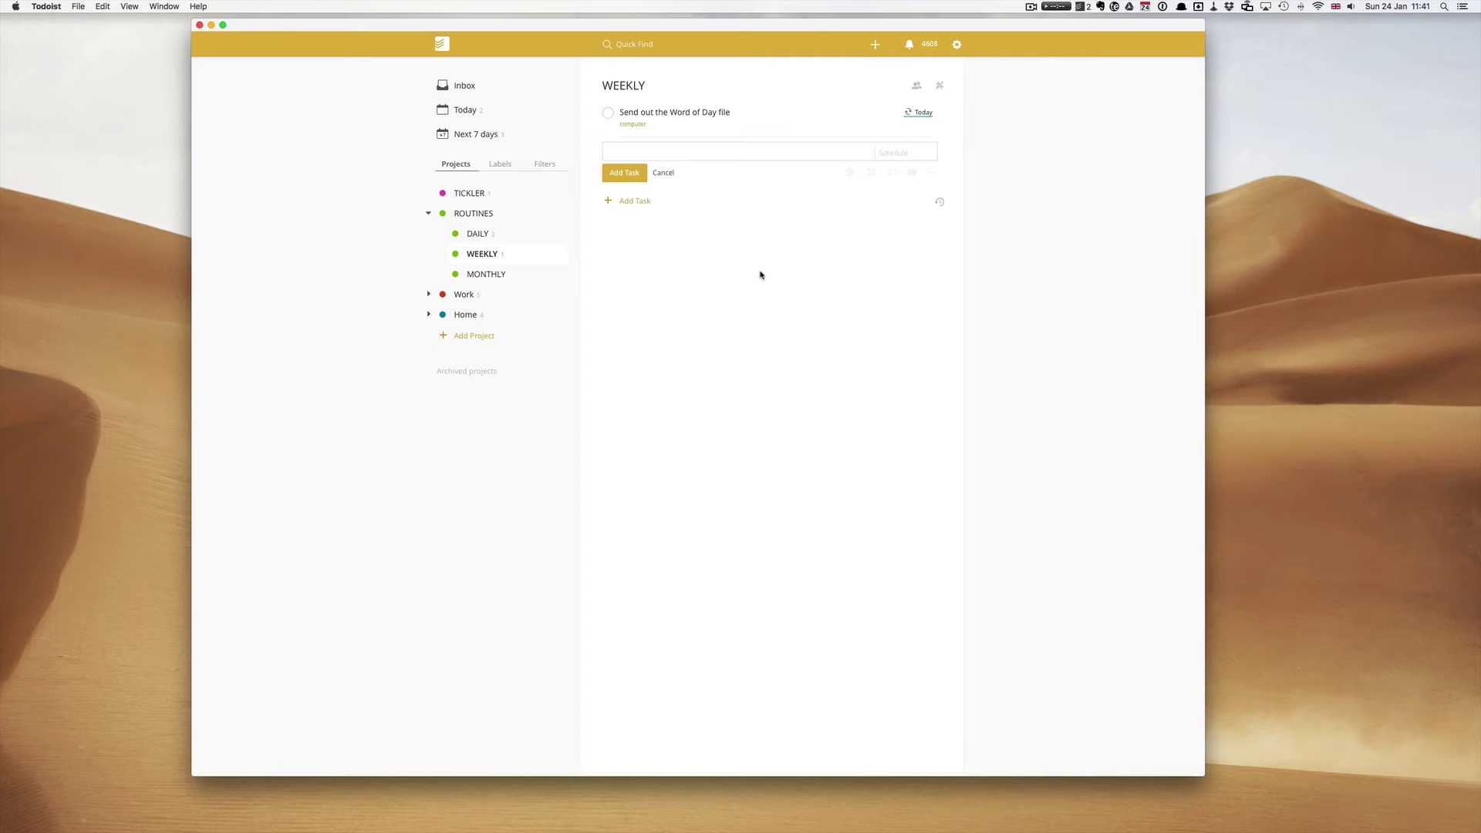
- Add 'Check work bag for materials' labelled home, recurring every Sunday
text(Check work bag for materials @)
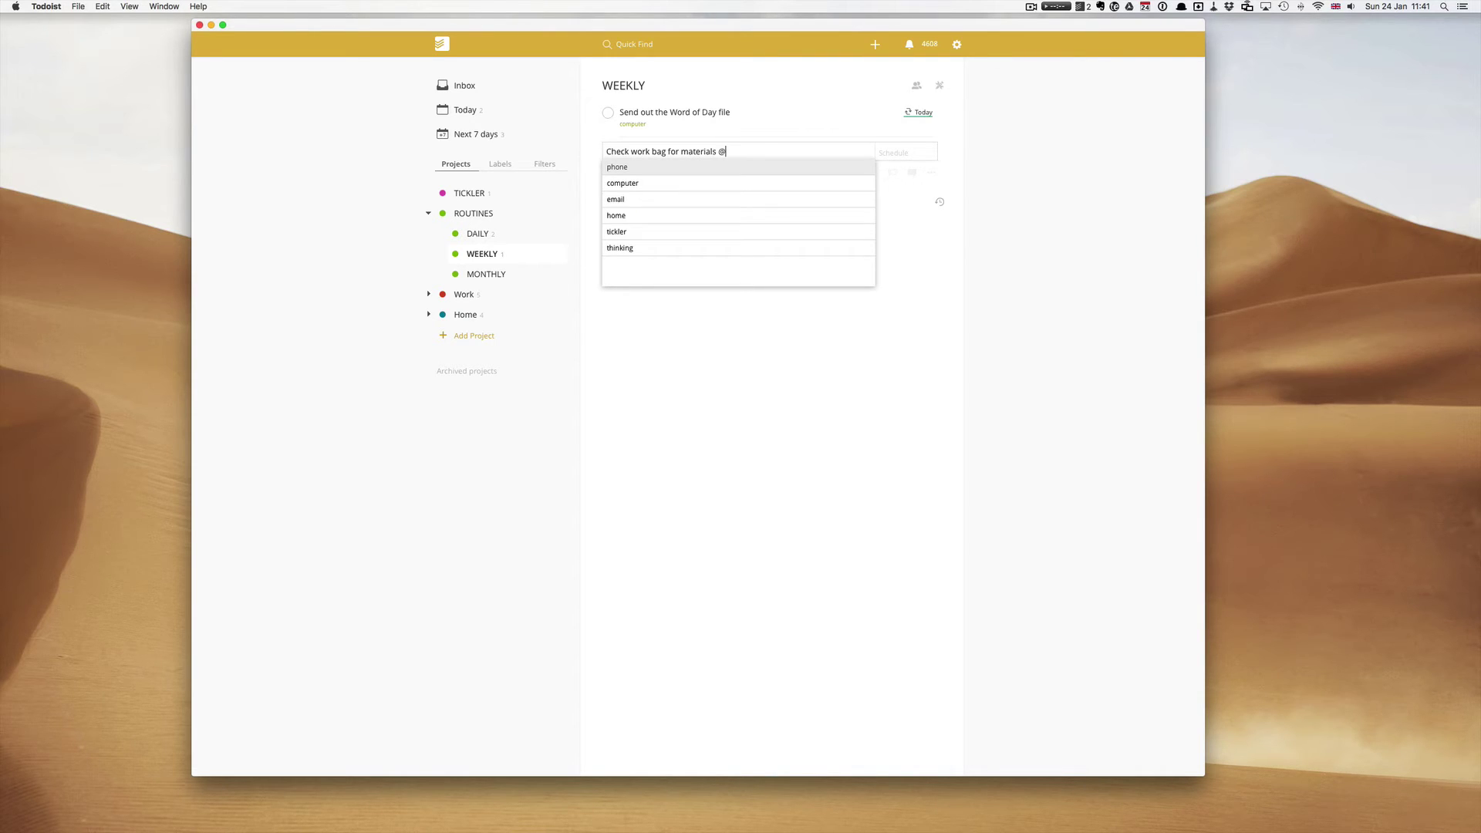
text(home)
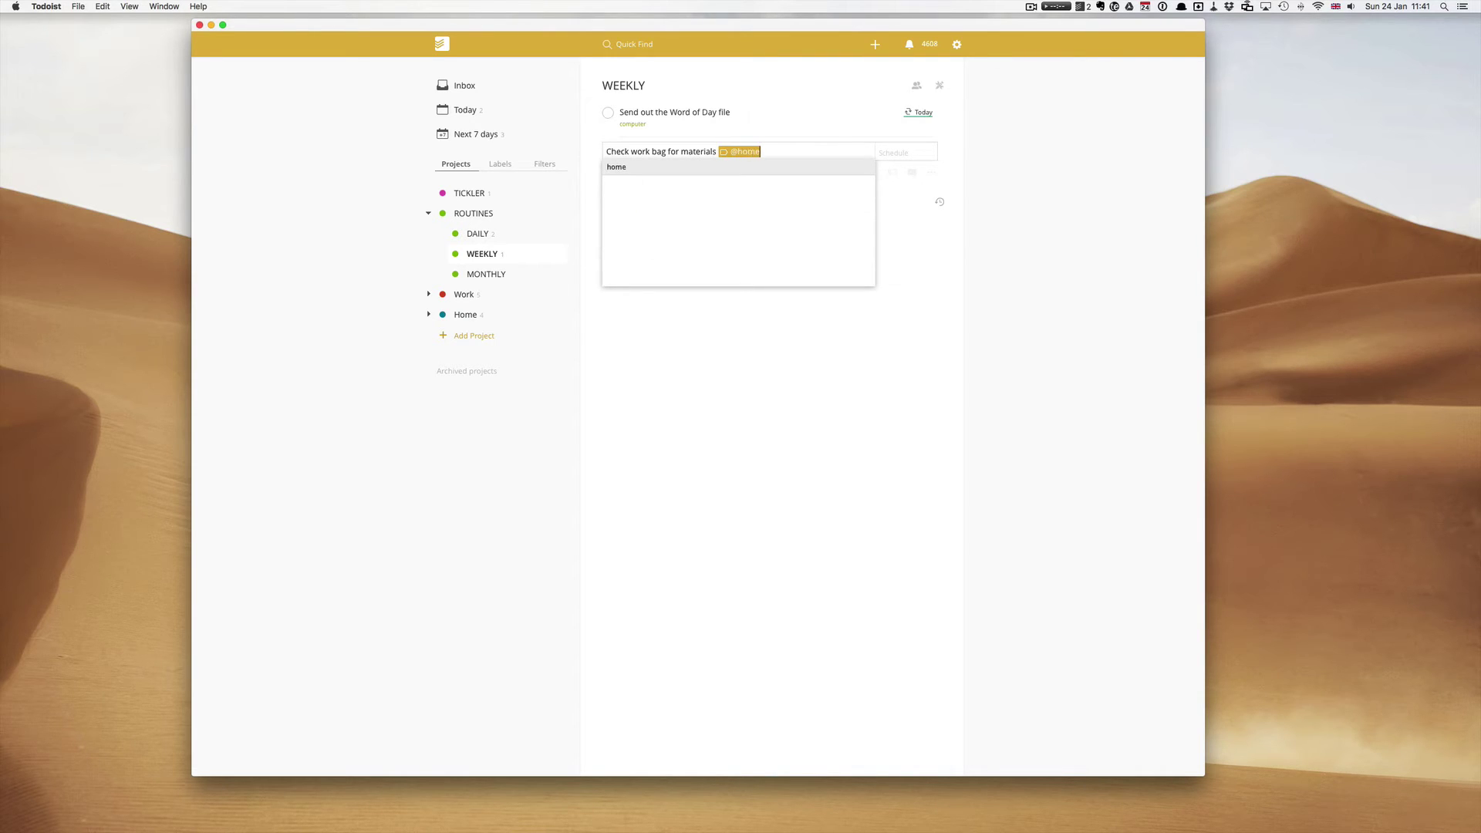
click(625, 168)
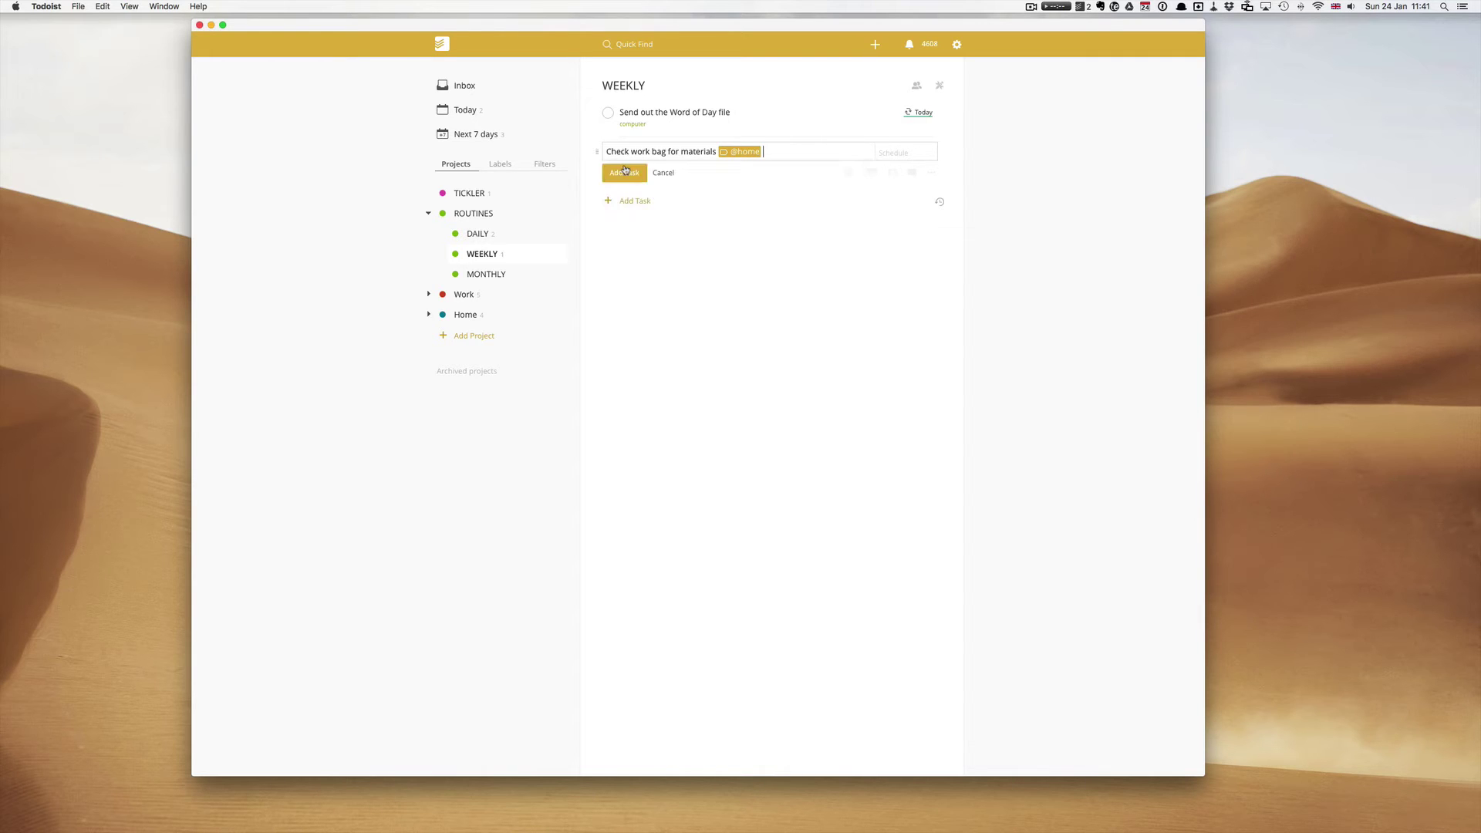
click(884, 154)
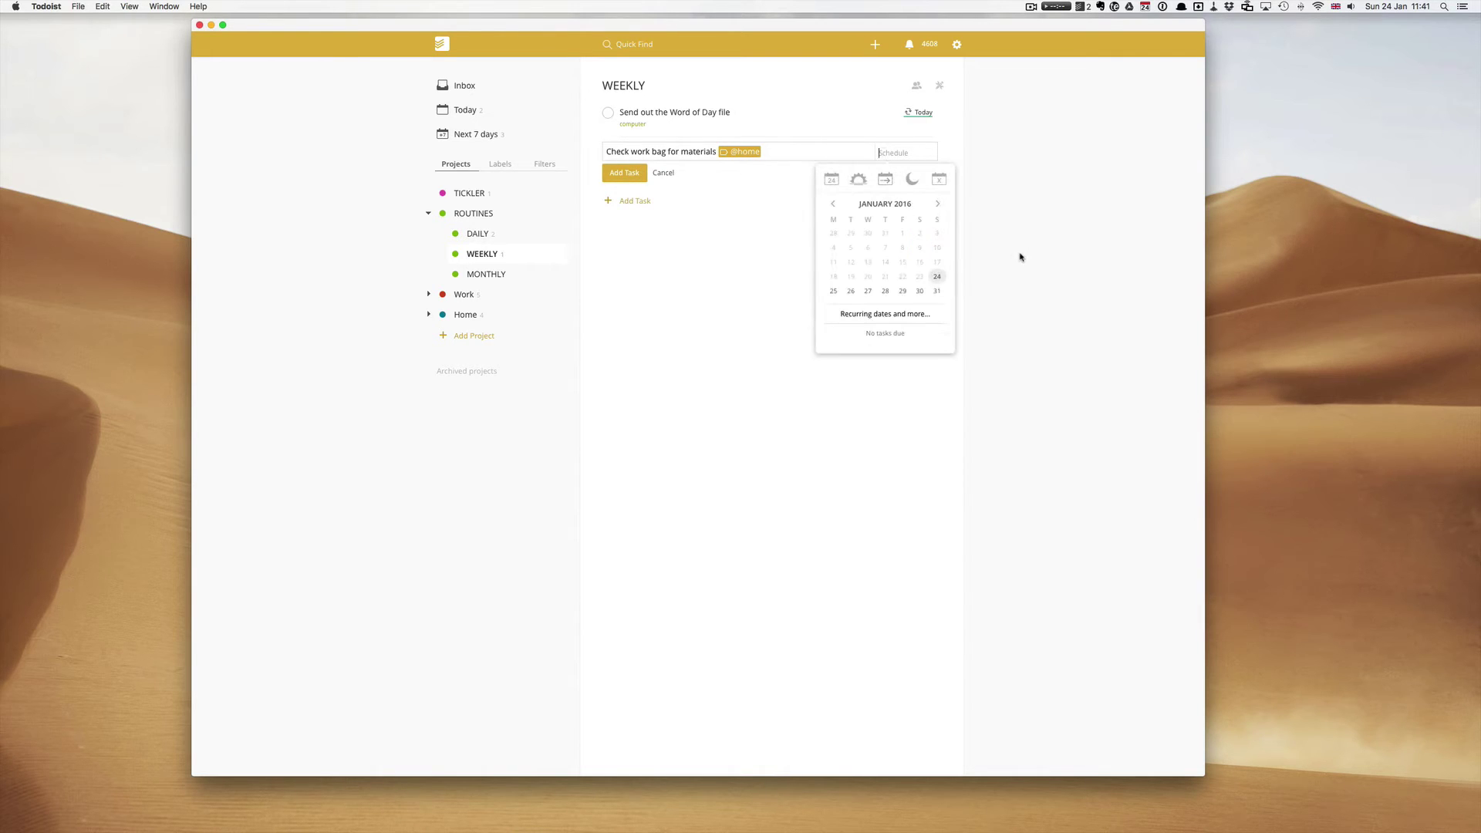
text(ev sun)
key(Return)
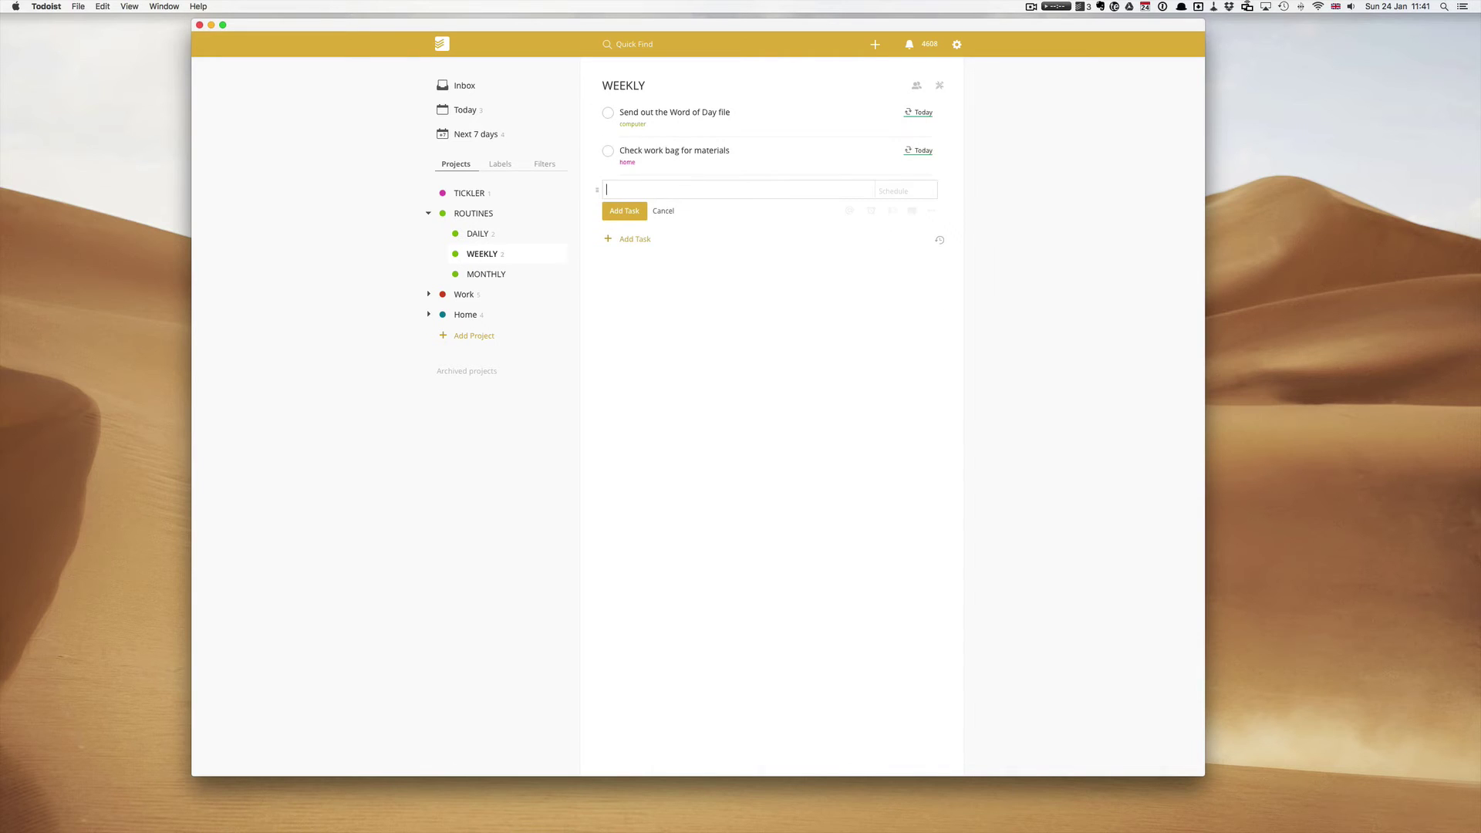
click(668, 211)
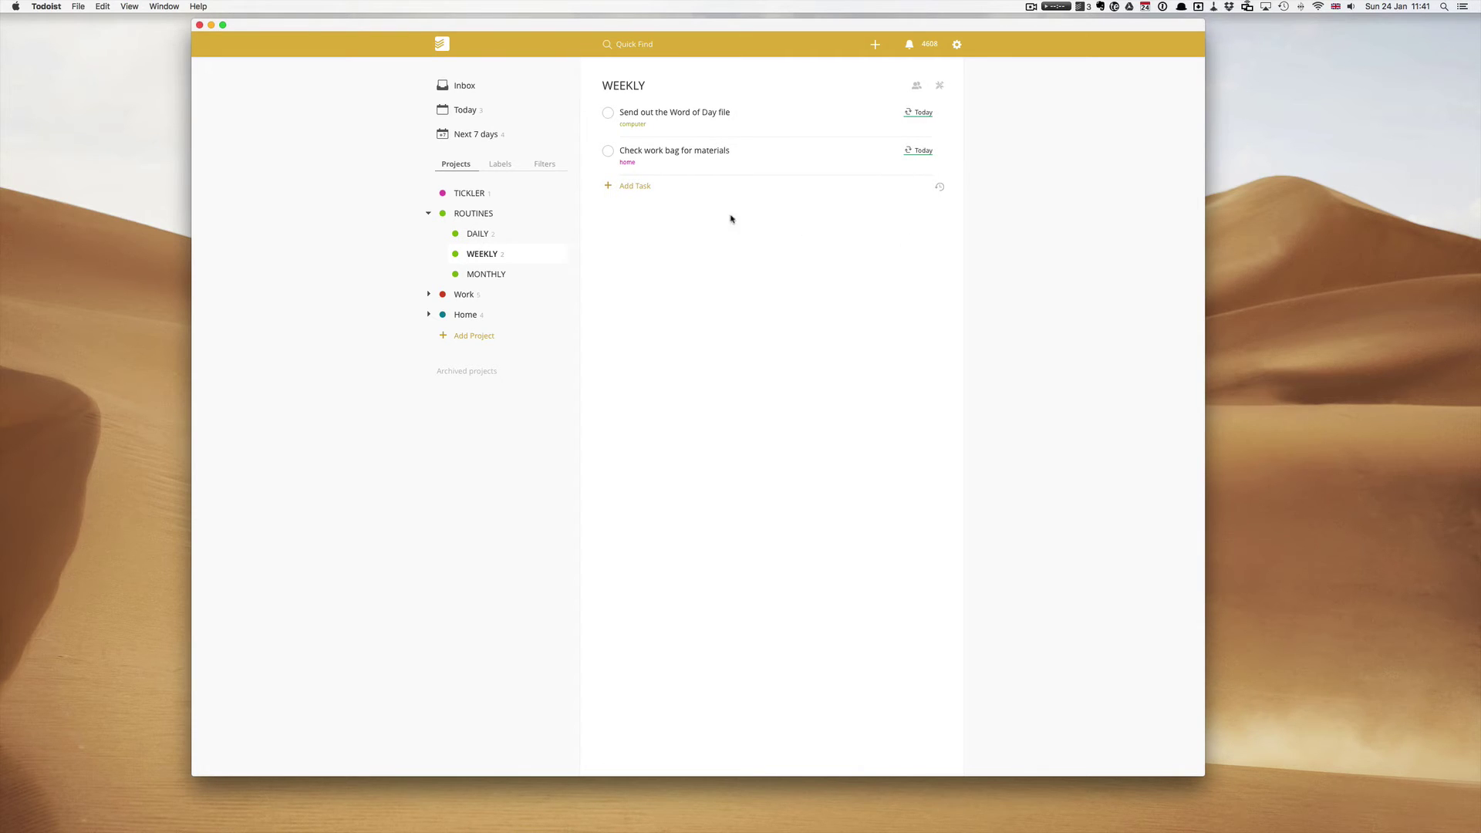
- In MONTHLY, add 'Send out invoices' labelled computer, scheduled 'ev 30'
click(501, 275)
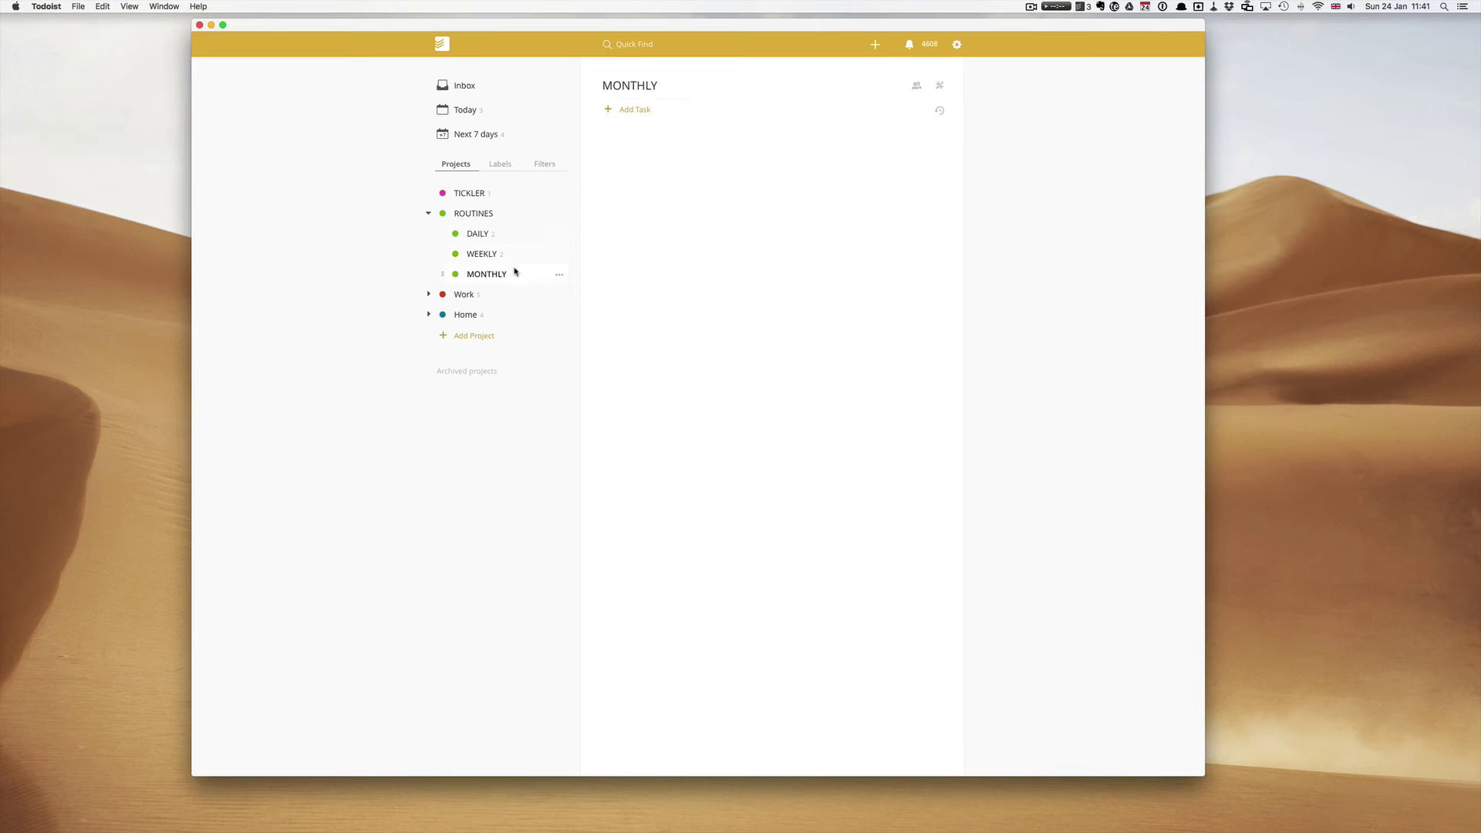
click(628, 115)
text(Send )
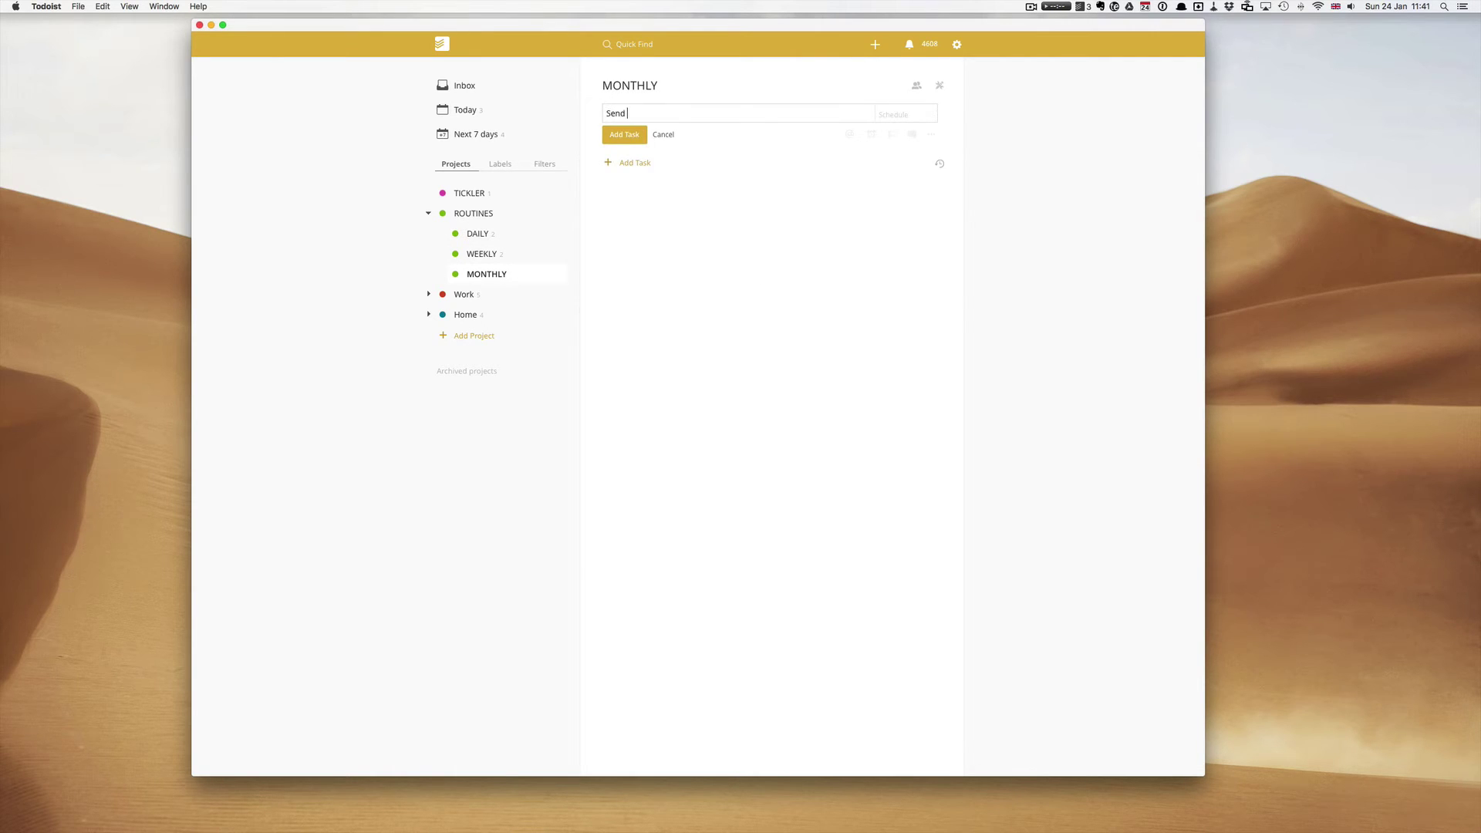
text(out invoices @com)
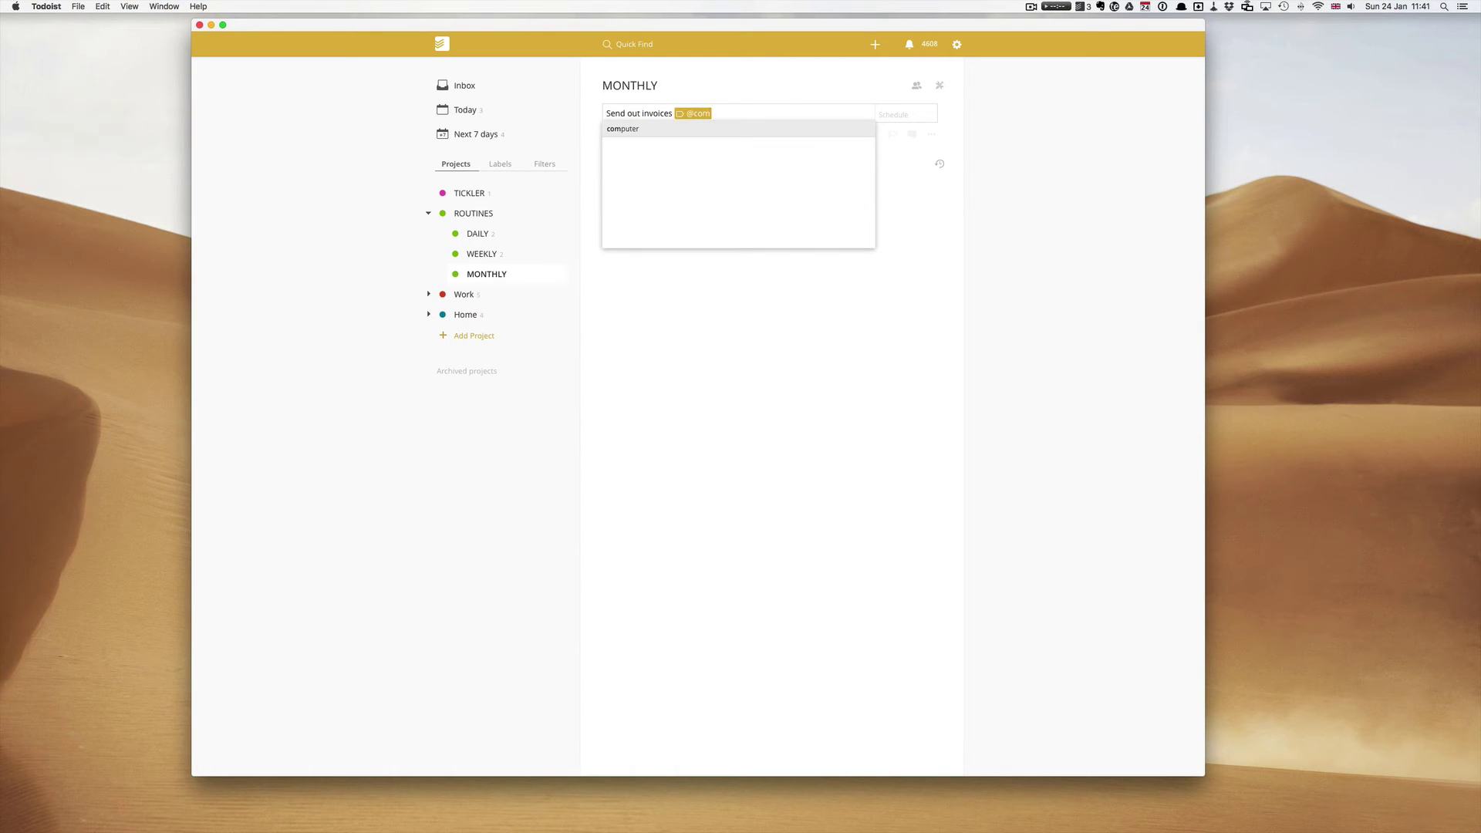
click(632, 129)
click(887, 118)
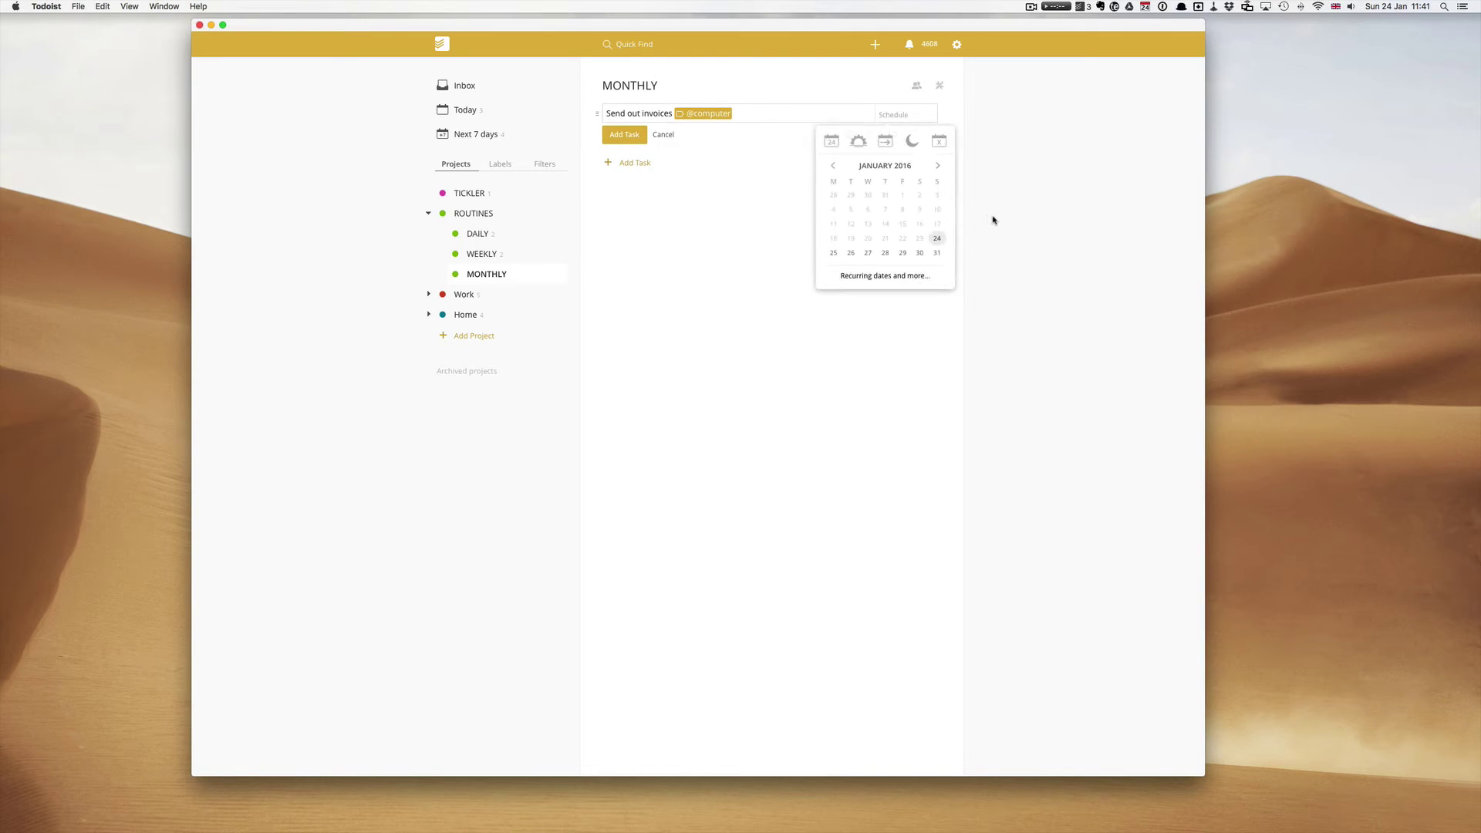
text(ev 30)
key(Return)
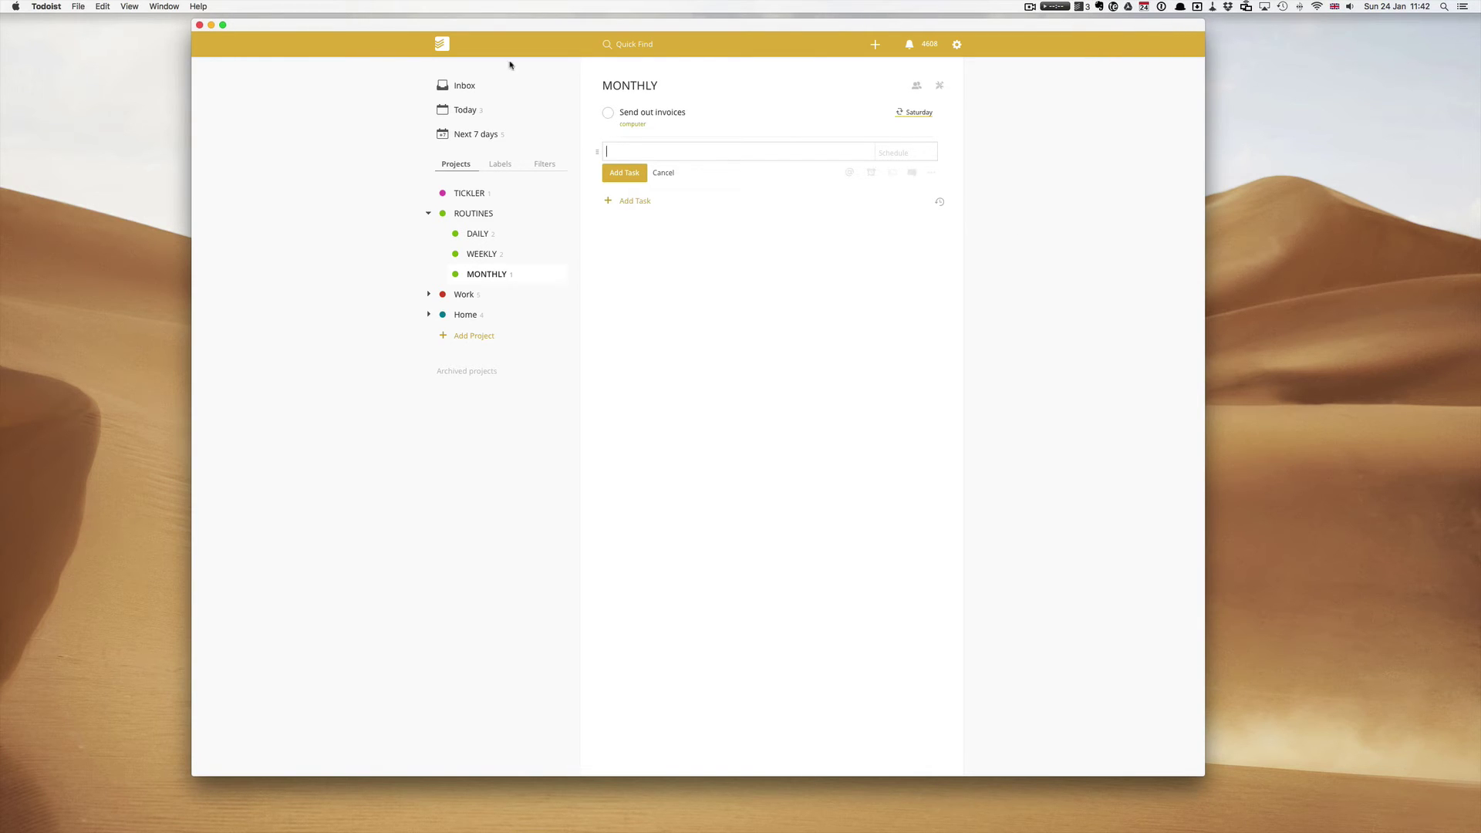
click(663, 172)
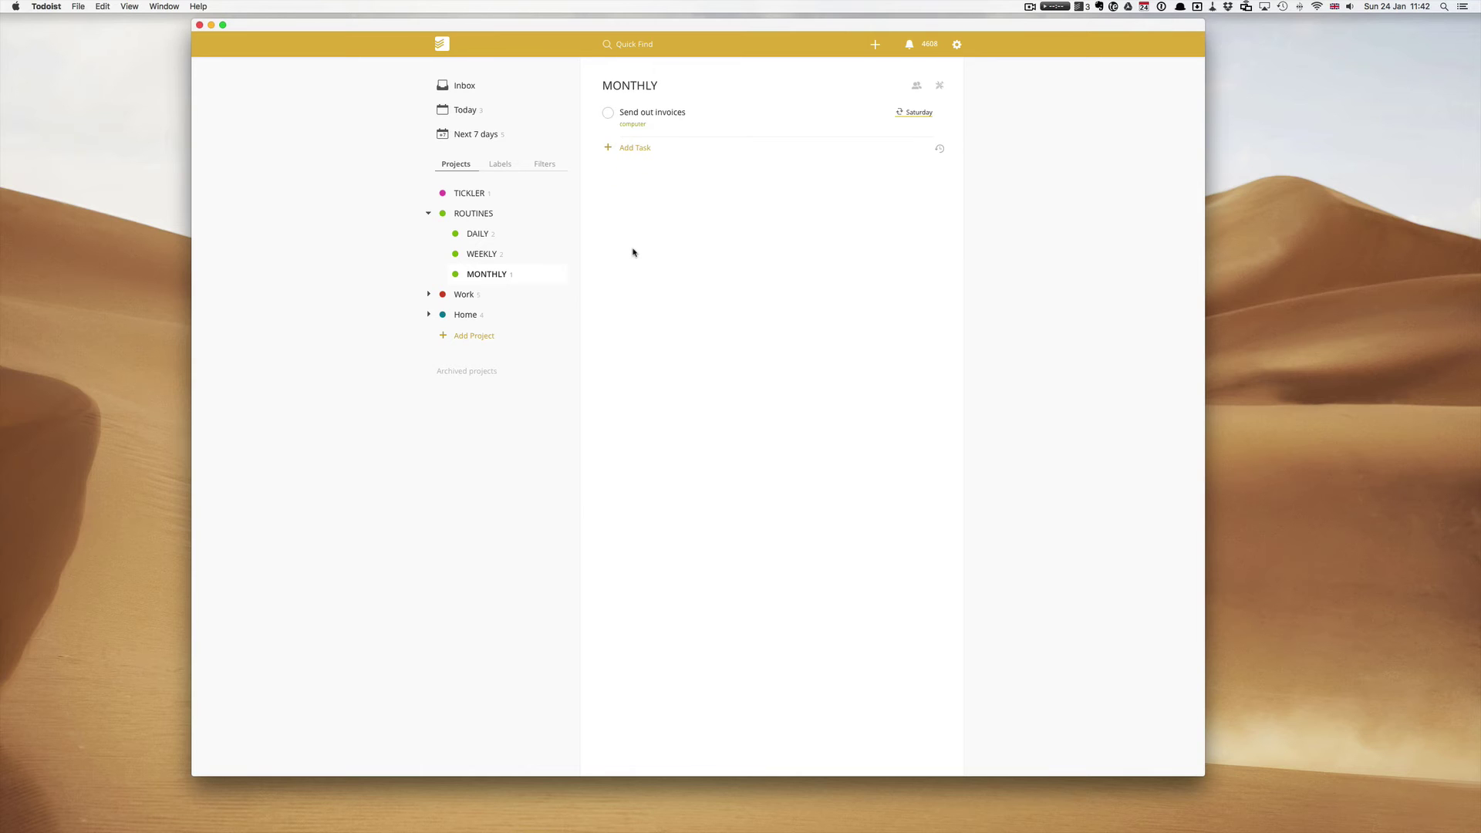
- In DAILY, add 'Exercise' labelled home, recurring every day from 1 Feb
click(480, 233)
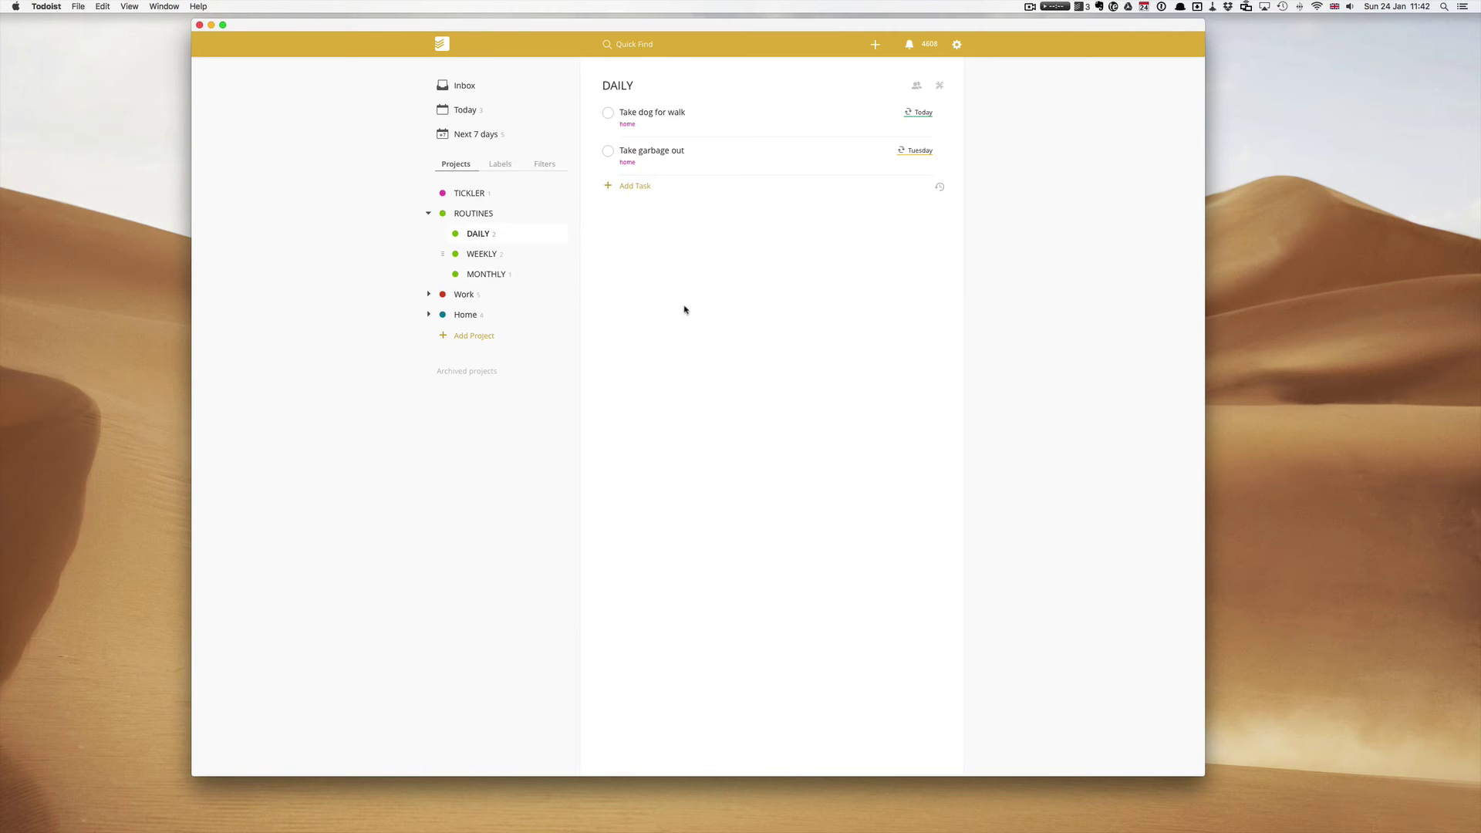
click(637, 186)
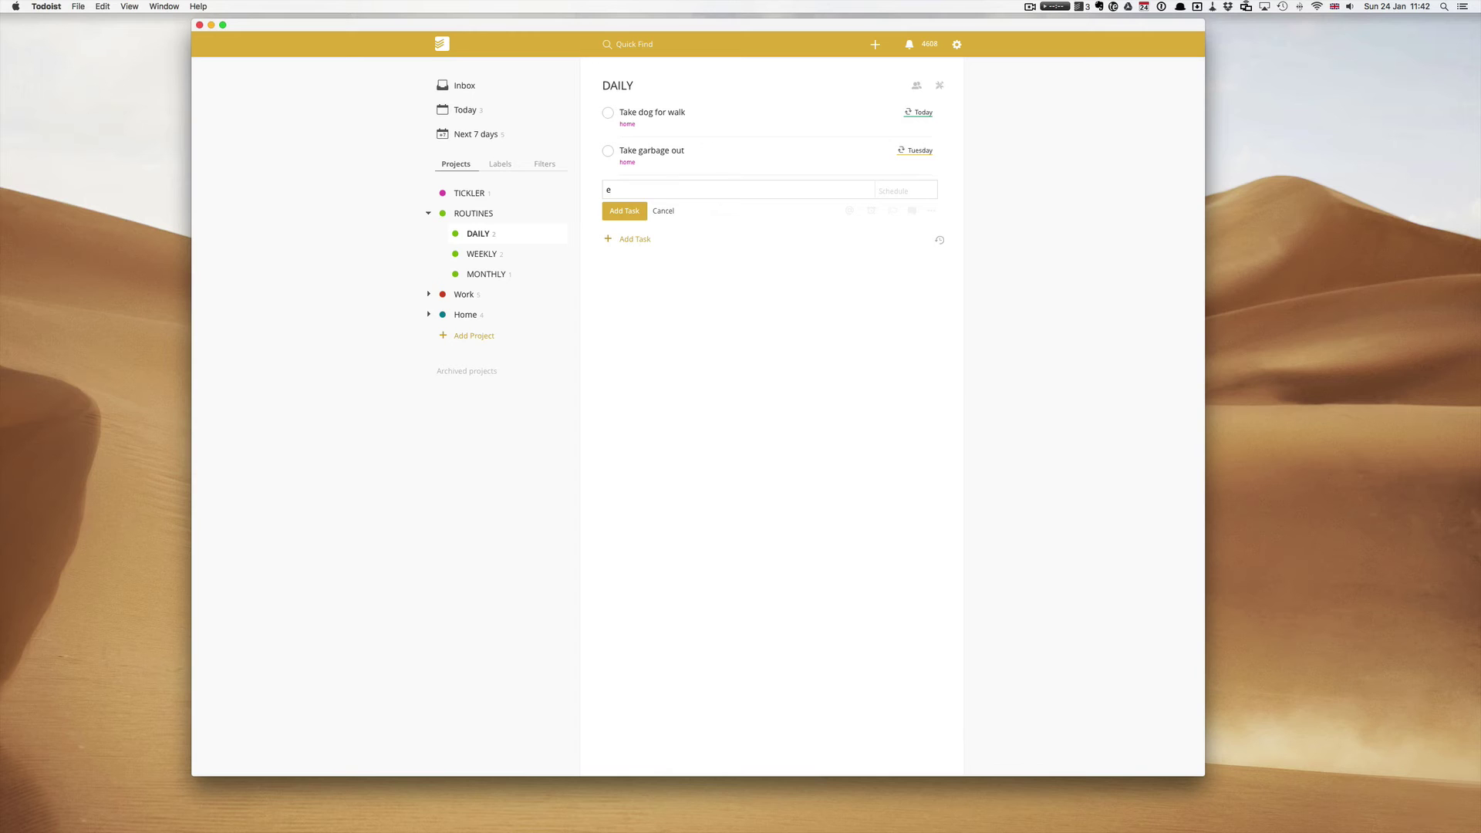
text(Excercise @home)
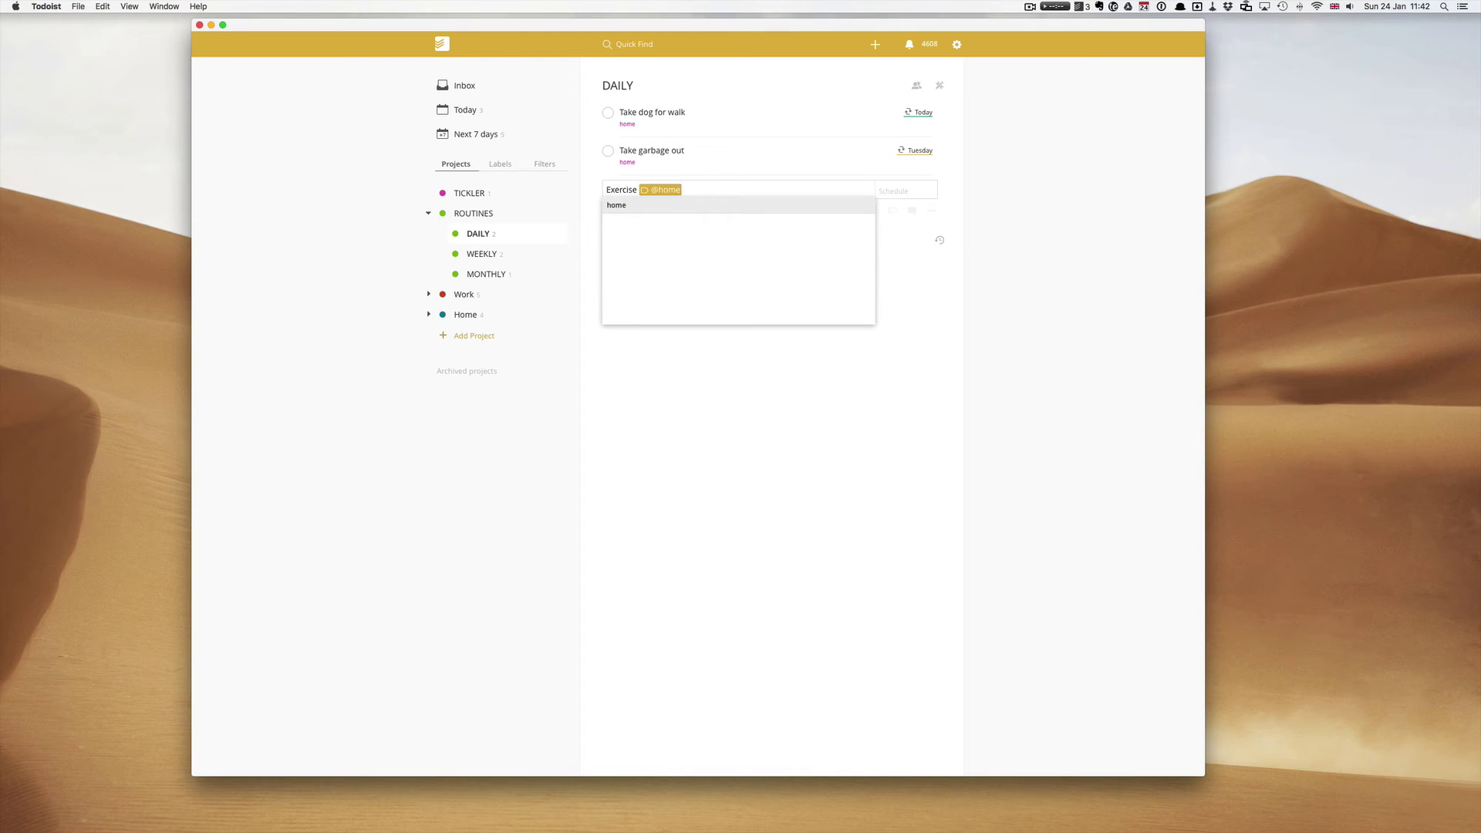
click(620, 207)
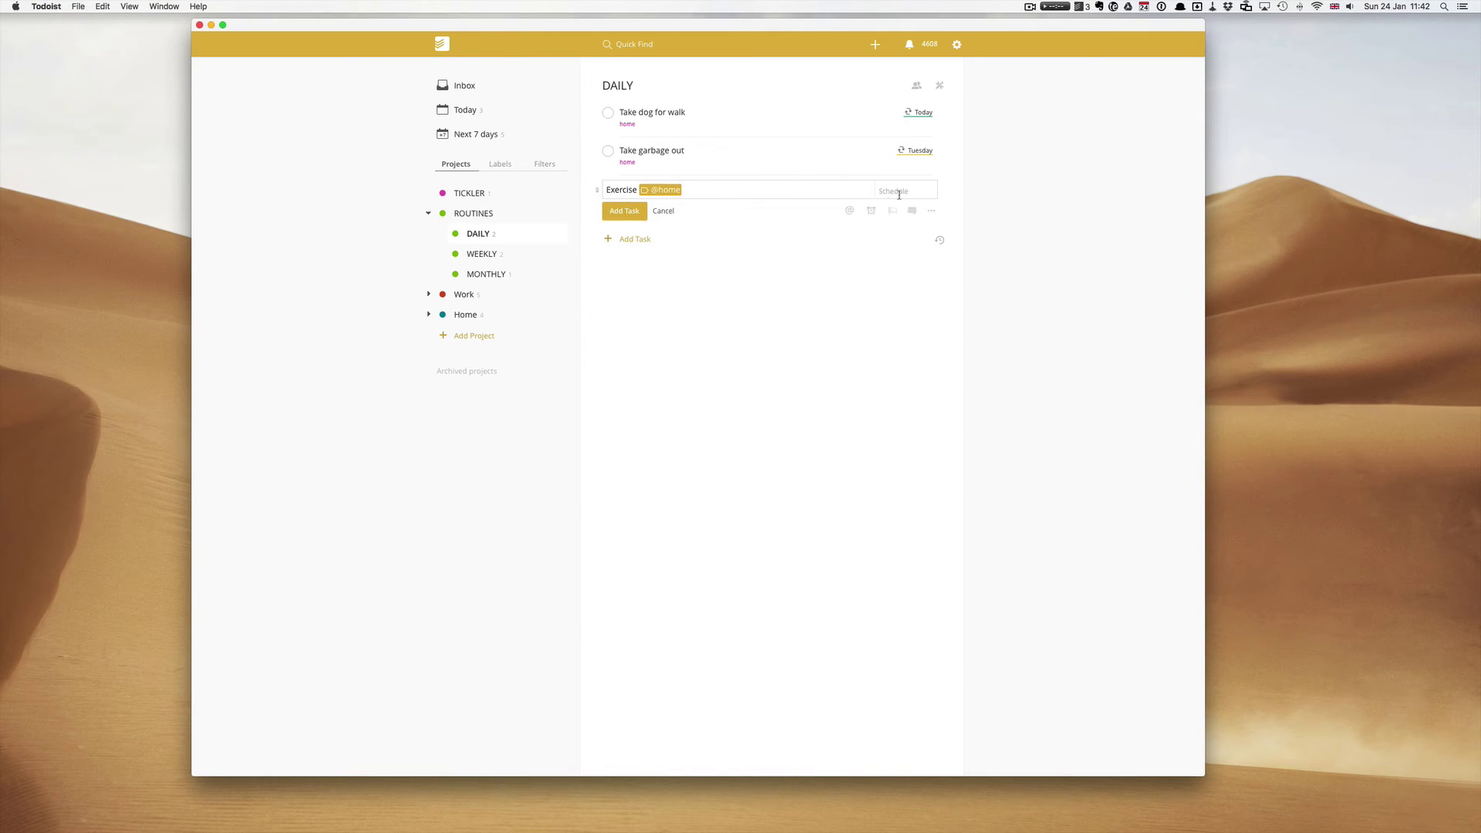
click(898, 193)
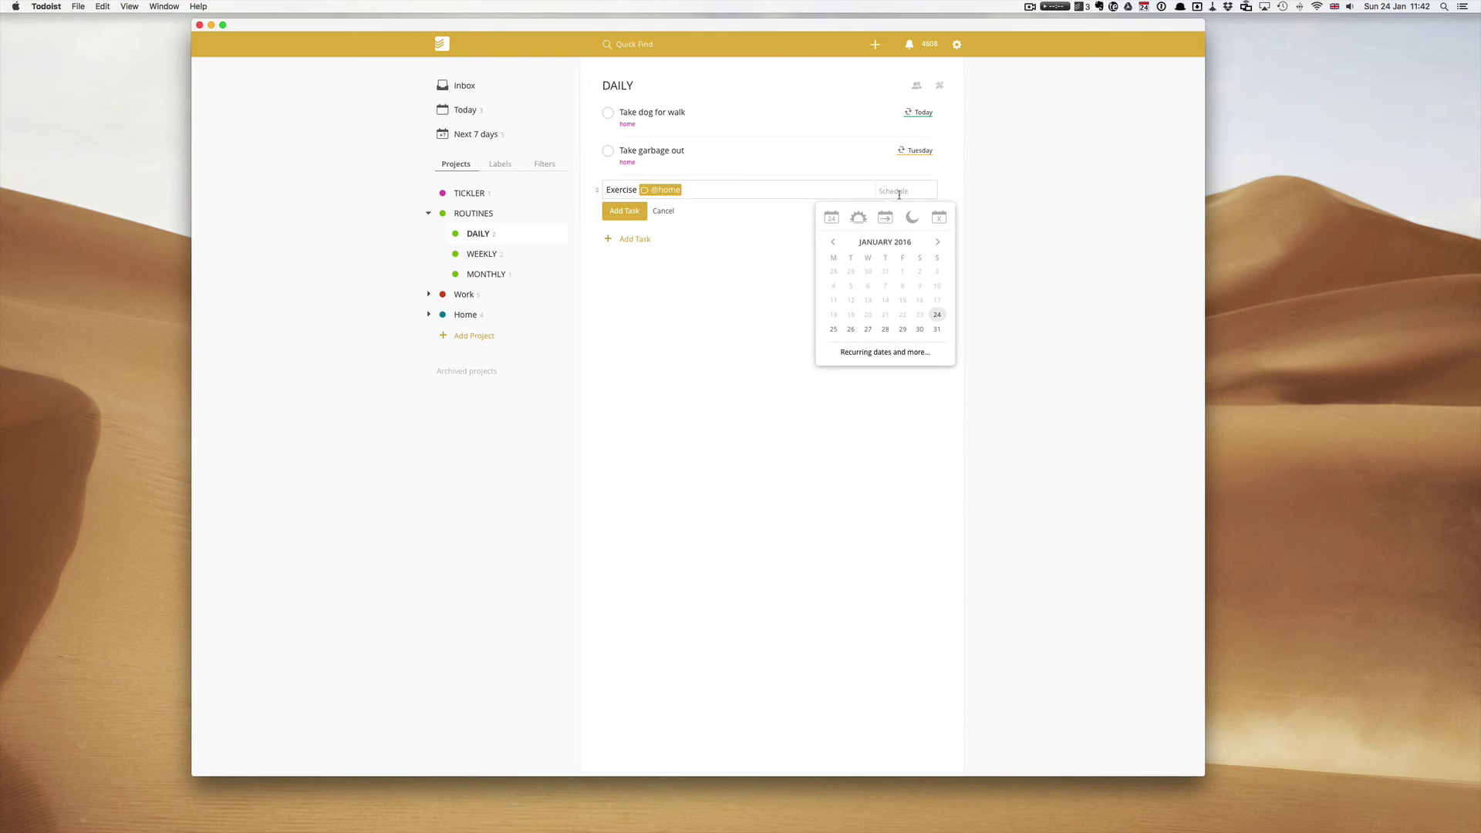
text(ev d)
text(ay from )
text(1 feb)
key(Return)
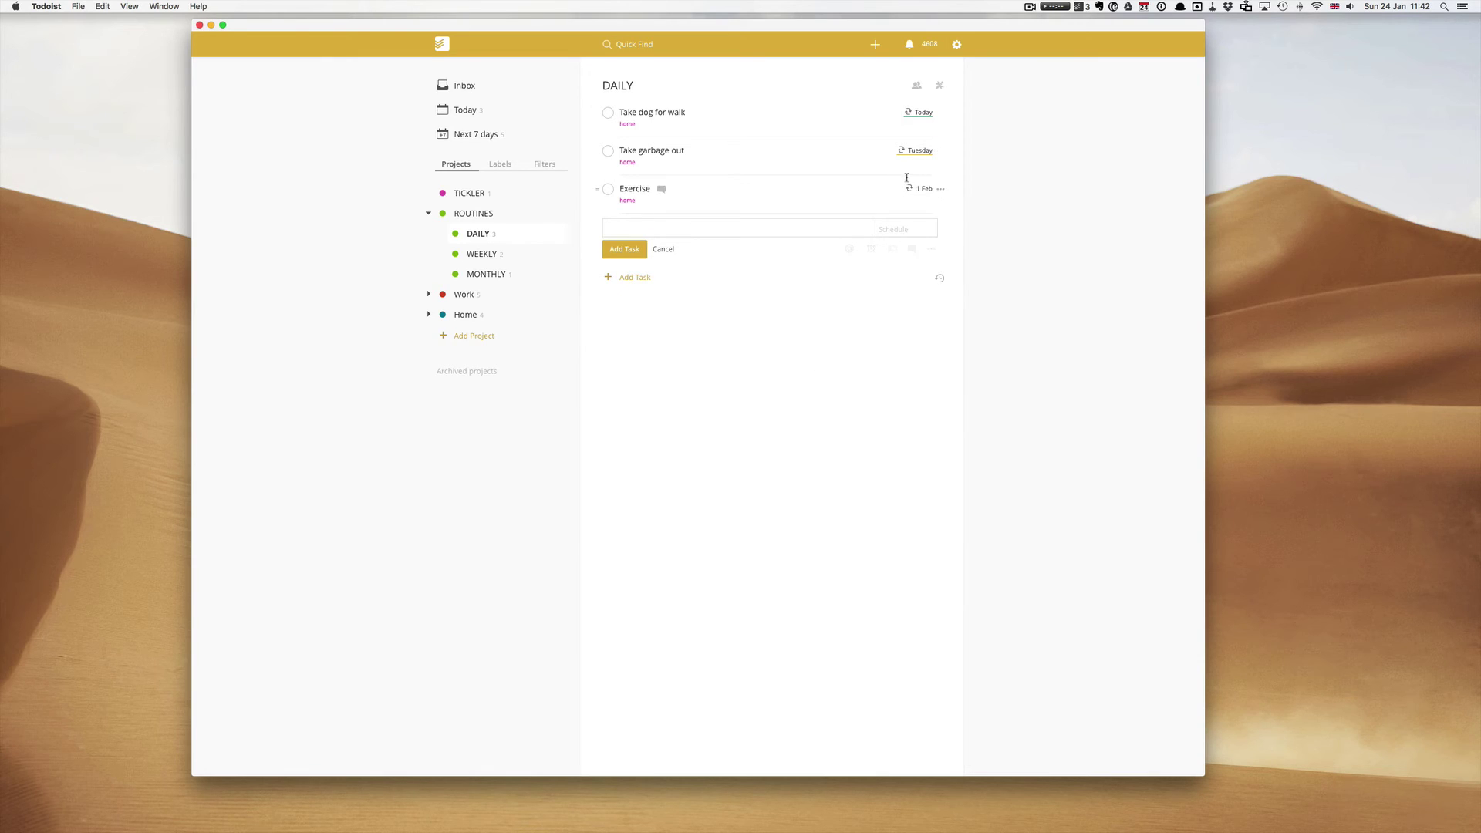
- In WEEKLY, add 'Continue writing great new book' labelled computer, recurring daily from 1 April
mouse_move(928, 188)
click(483, 255)
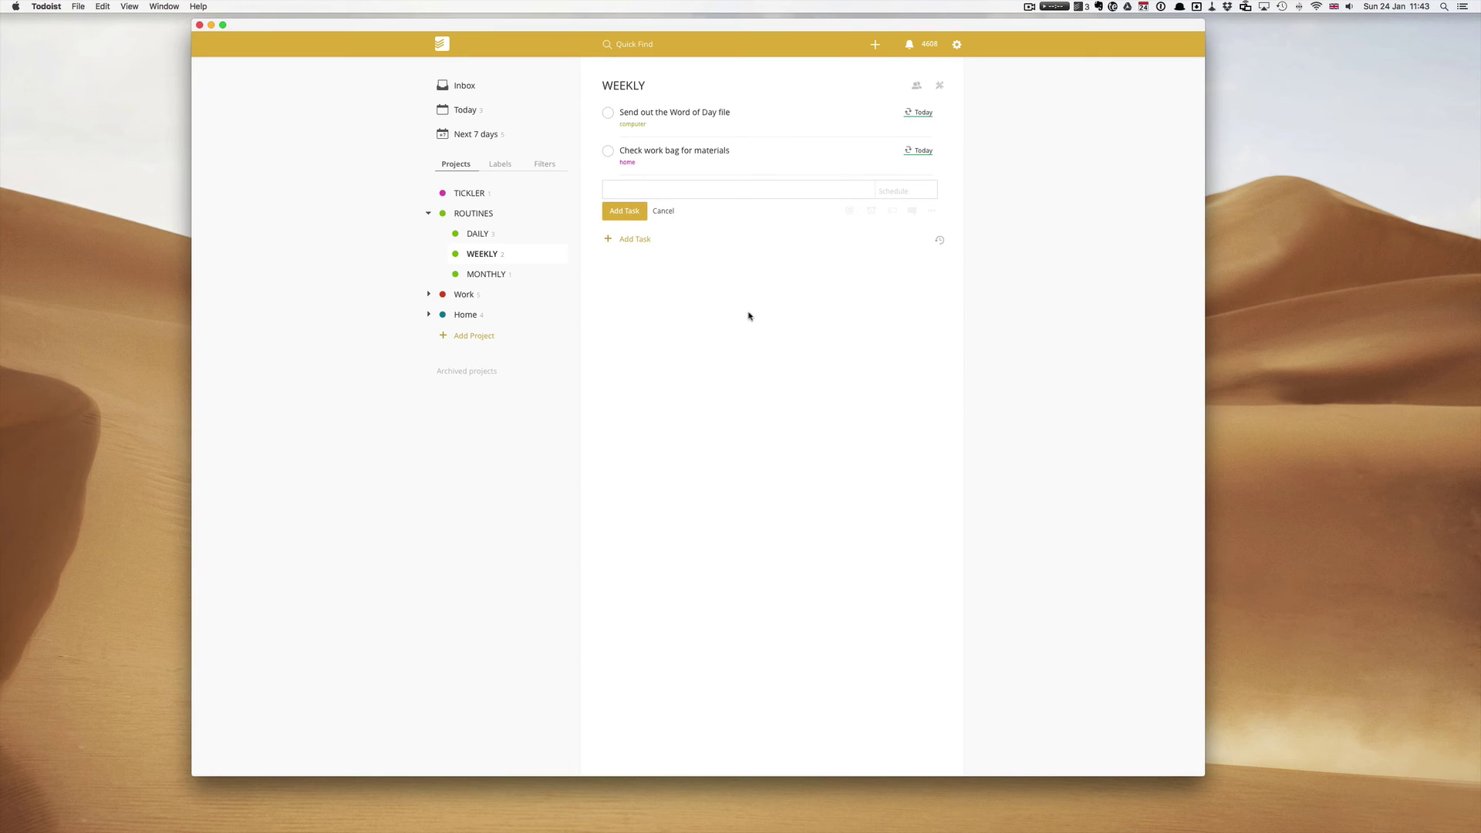
text(Send out book i)
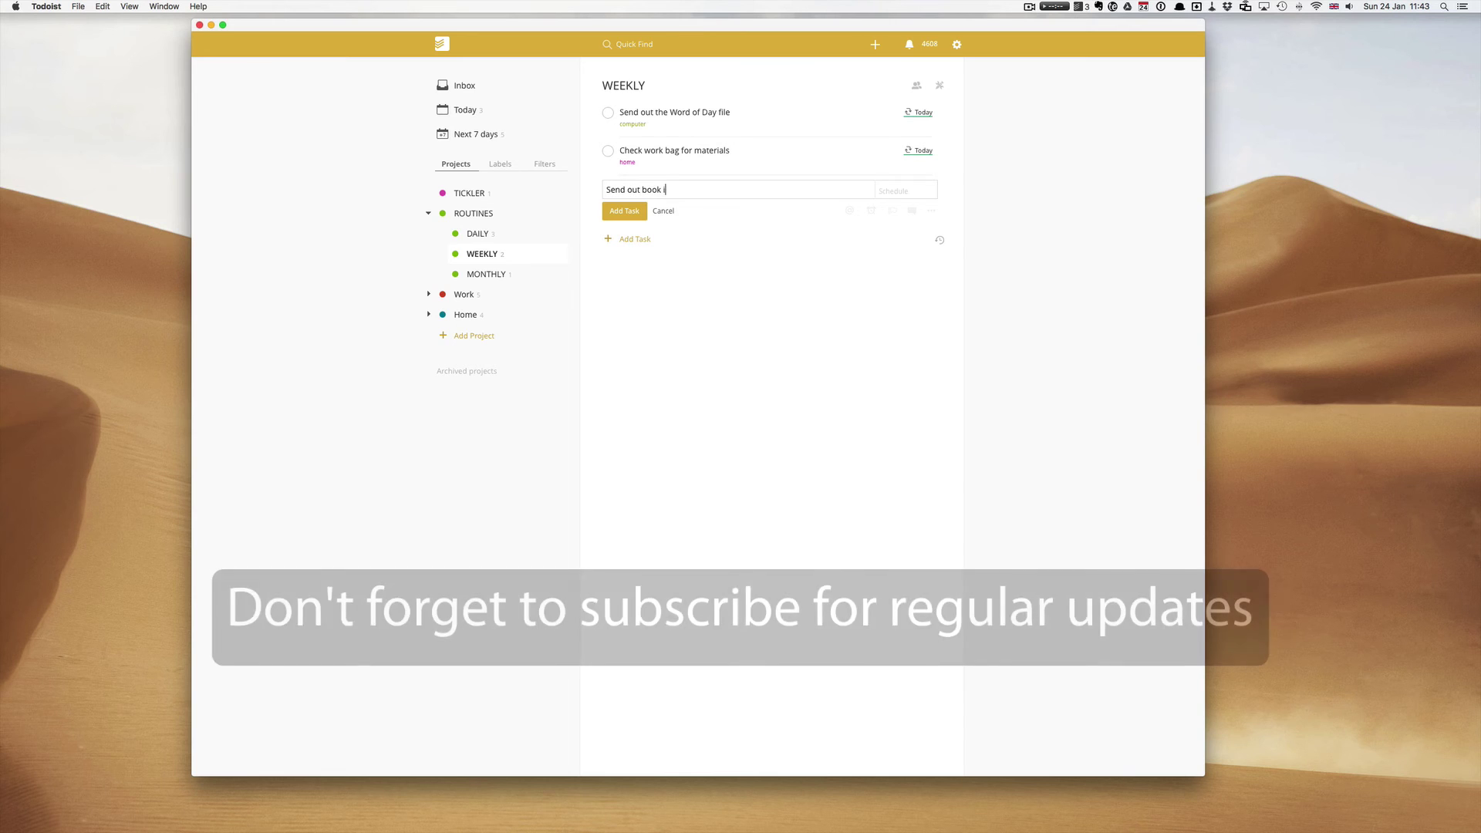
text(deas to John)
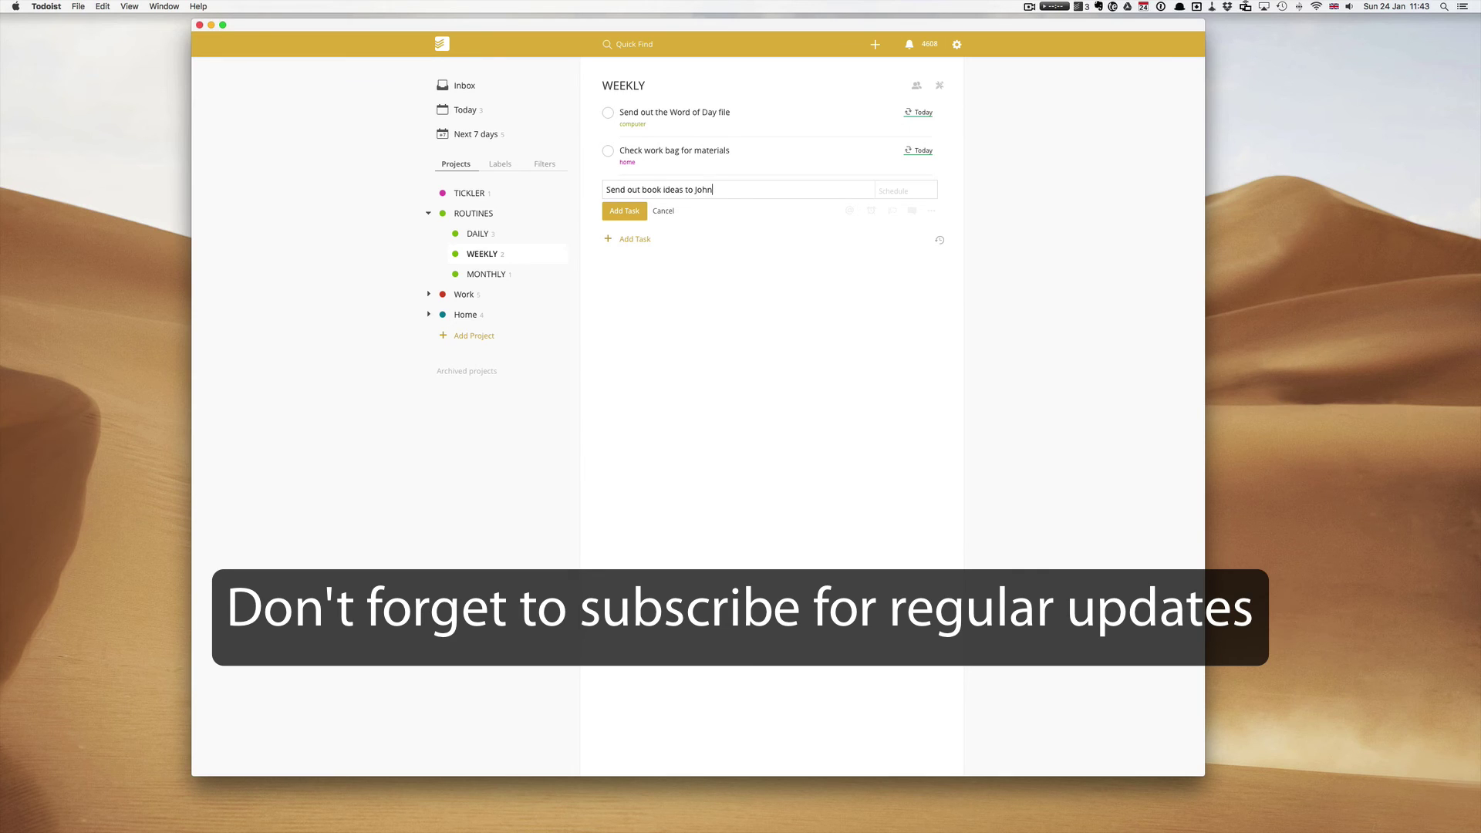
key(BackSpace)
key(BackSpace)
key(BackSpace)
key(BackSpace)
key(BackSpace)
key(BackSpace)
key(BackSpace)
key(BackSpace)
key(BackSpace)
key(BackSpace)
key(BackSpace)
key(BackSpace)
key(BackSpace)
key(BackSpace)
key(BackSpace)
key(BackSpace)
key(BackSpace)
key(BackSpace)
key(BackSpace)
key(BackSpace)
key(BackSpace)
key(BackSpace)
key(BackSpace)
key(BackSpace)
key(BackSpace)
key(BackSpace)
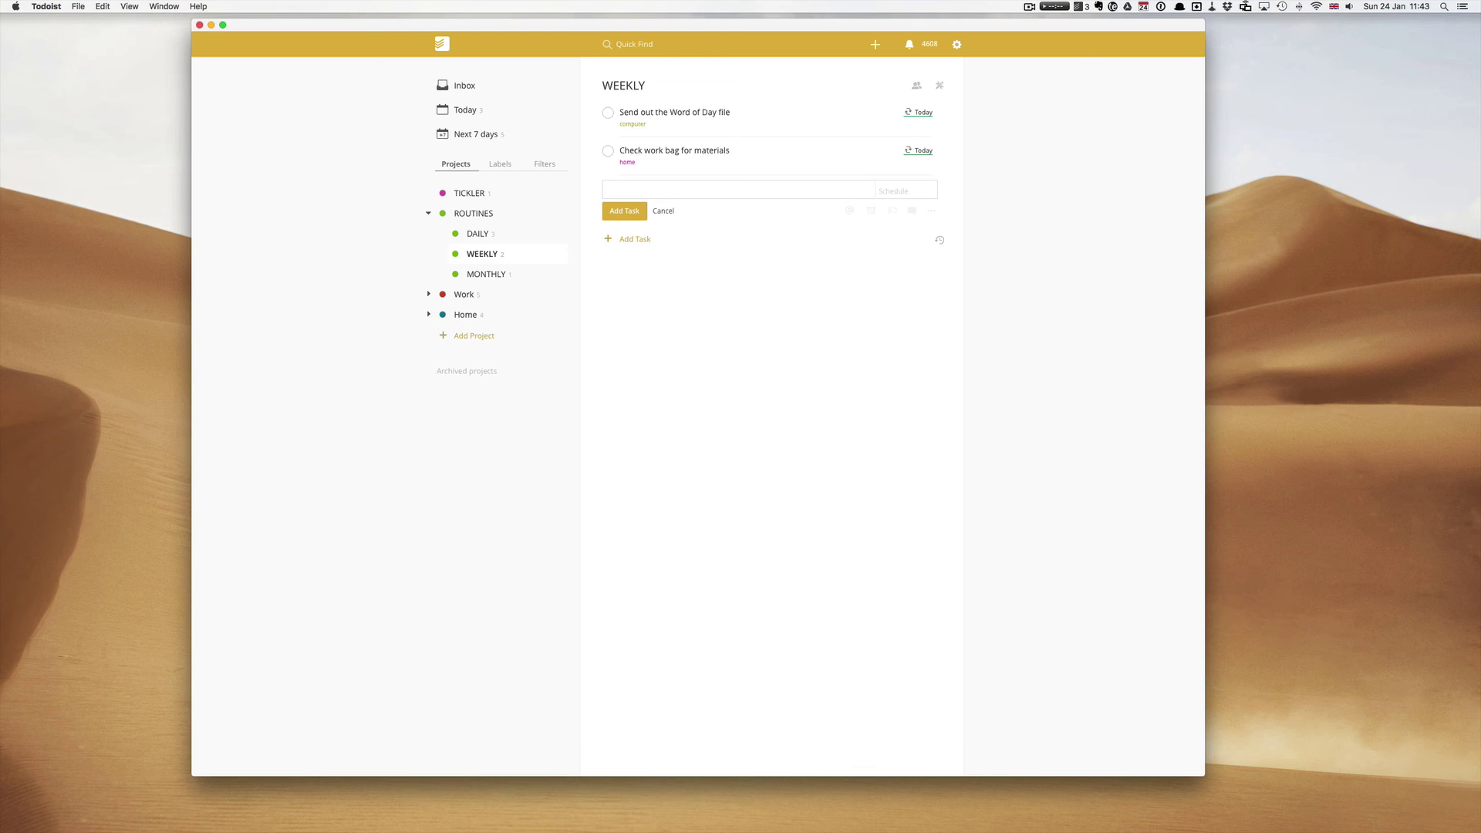
text(Continue writing great new gbook @Com)
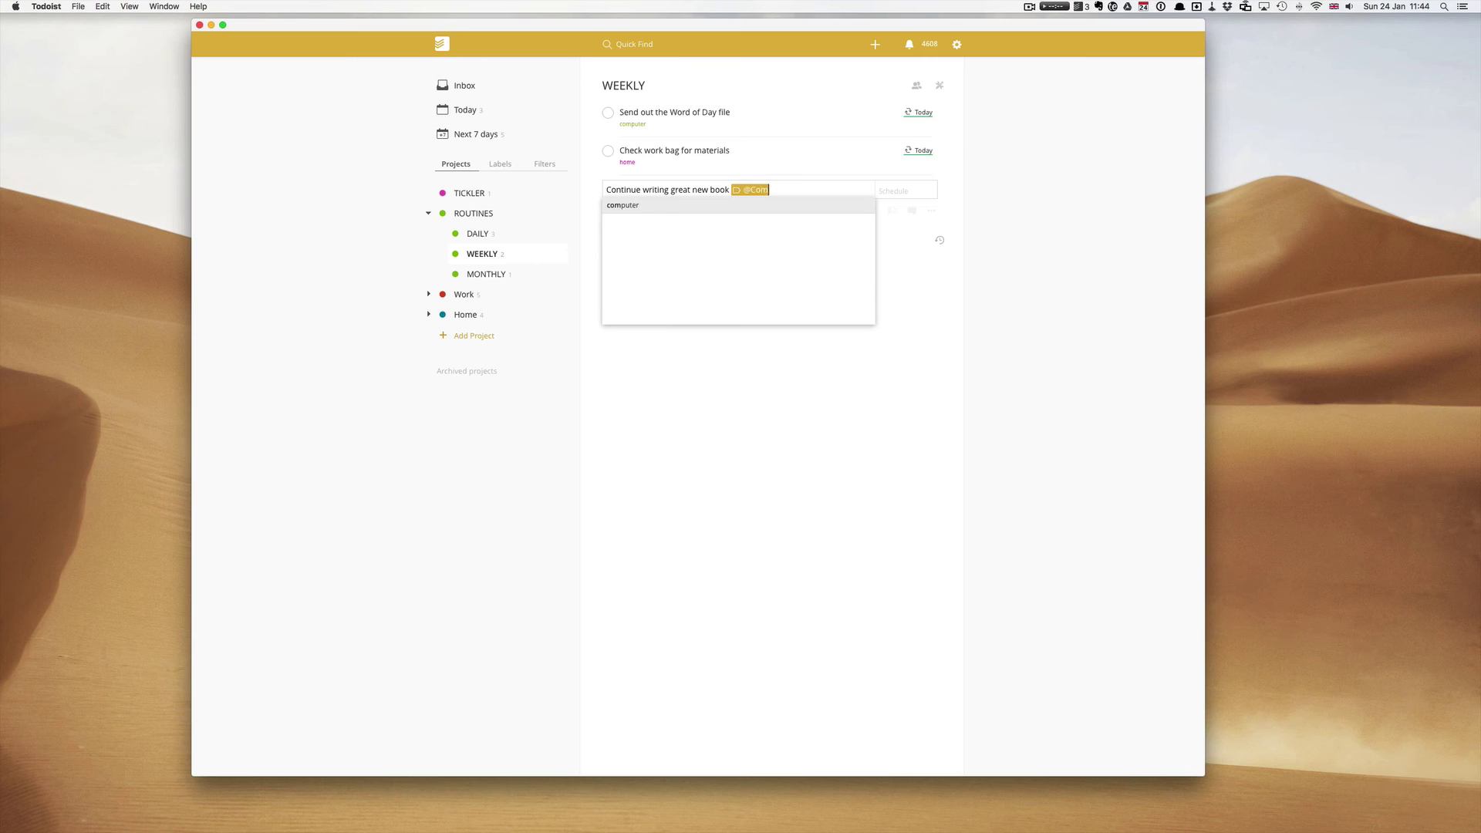
click(624, 206)
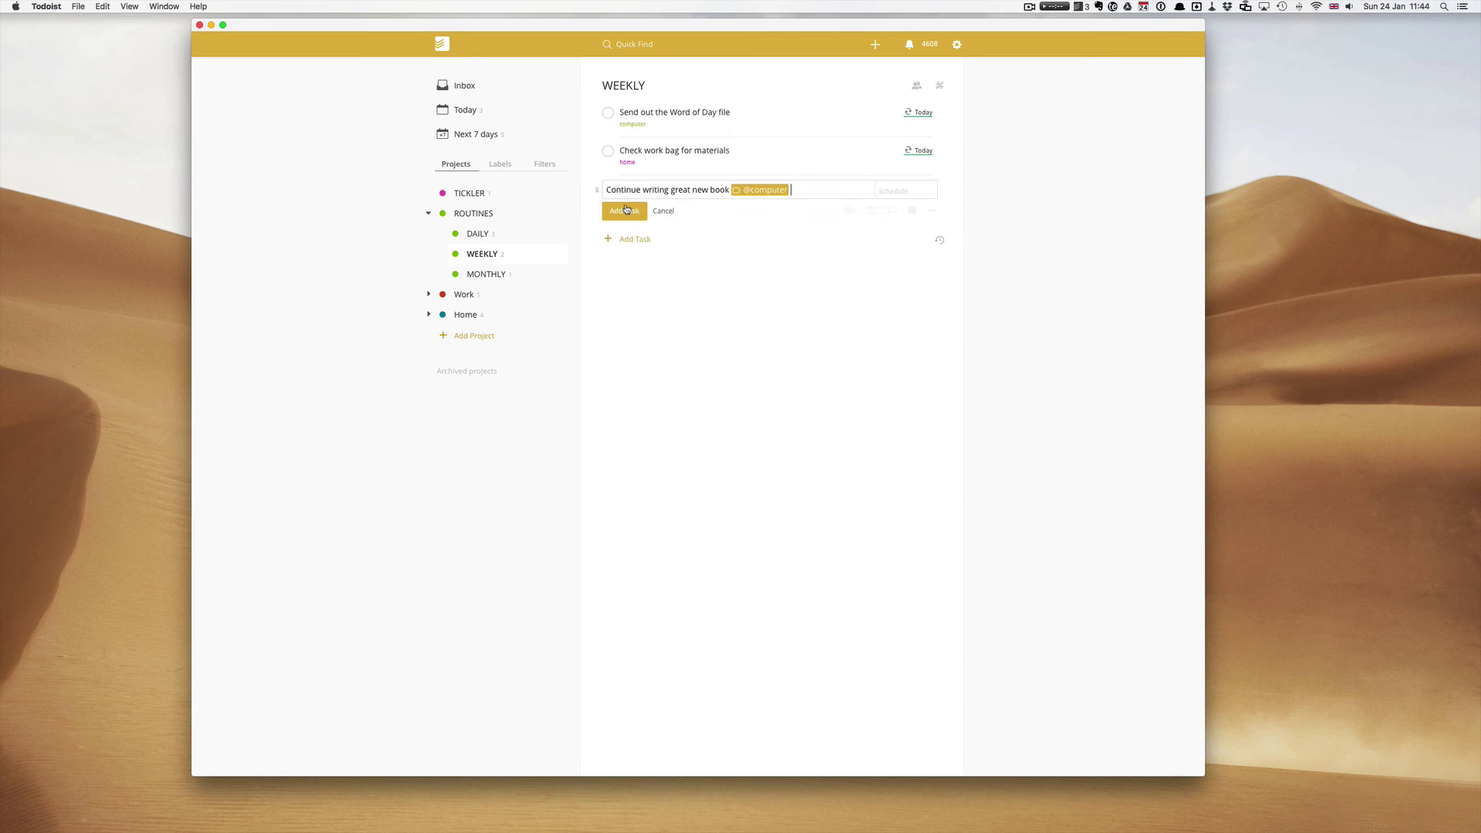
click(911, 192)
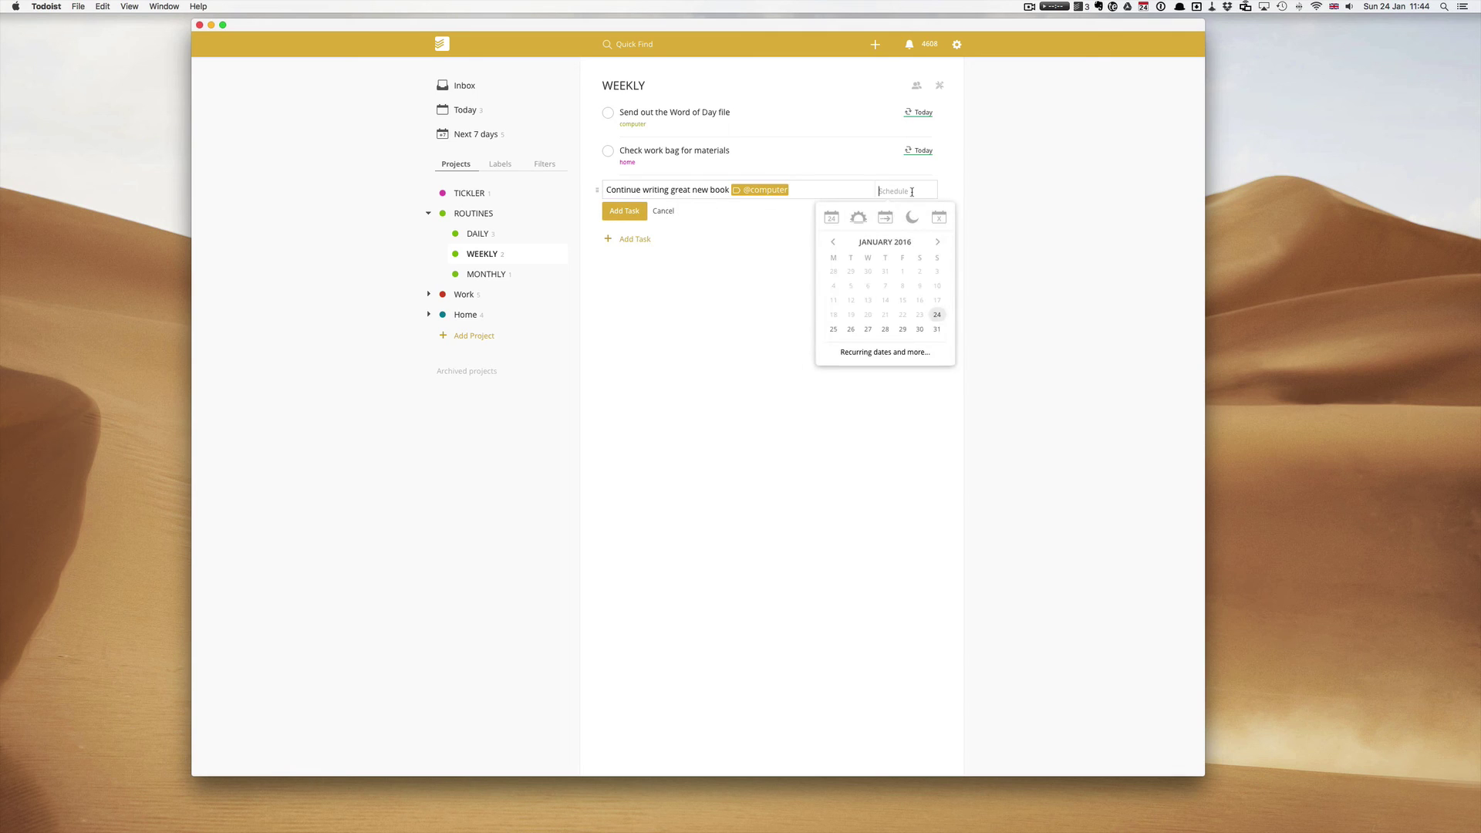
text(ev day)
text( from 1)
text( april)
key(Return)
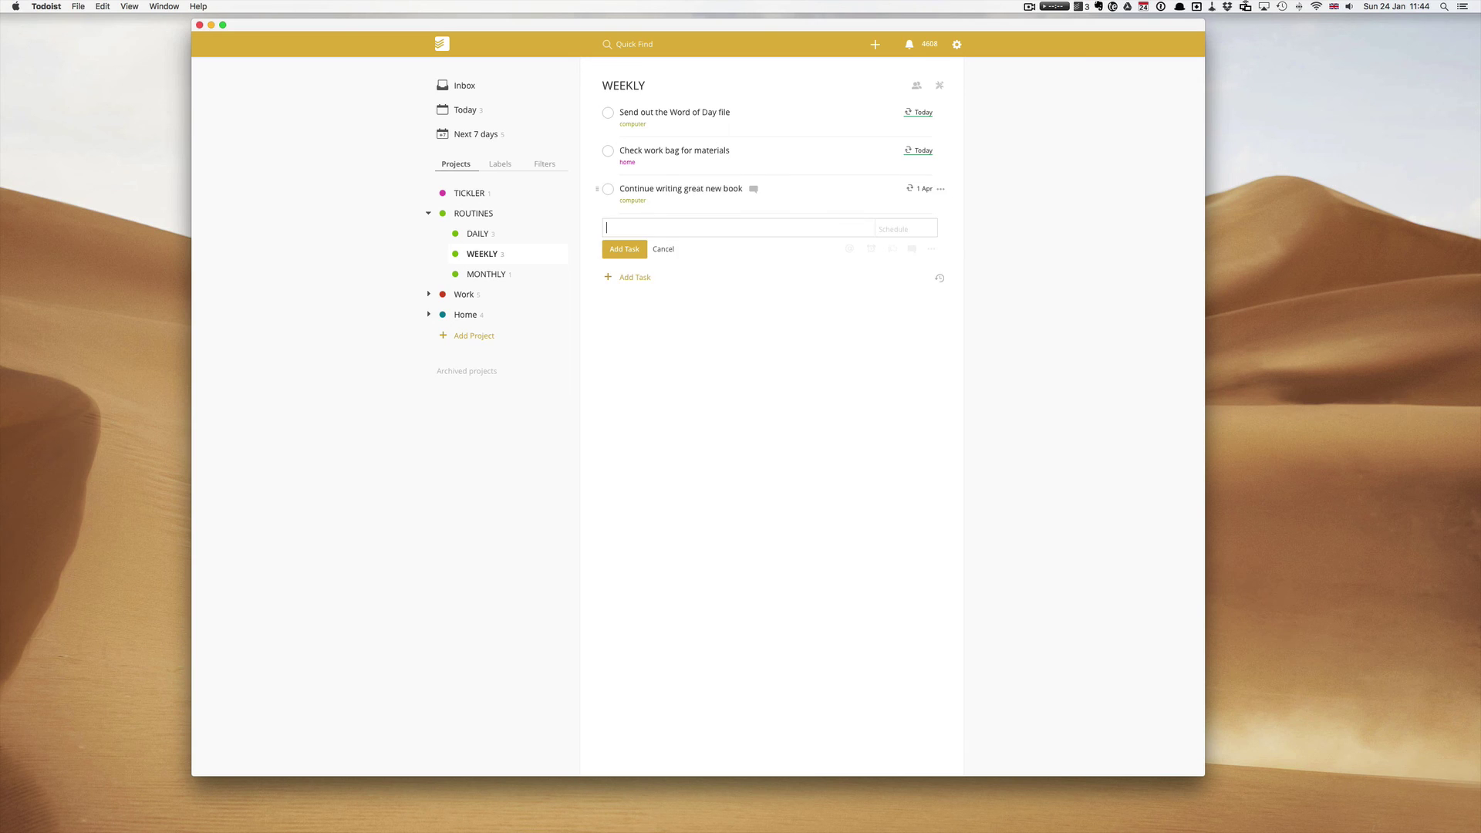
- Cancel the blank task entry below WEEKLY's three recurring tasks
mouse_move(917, 188)
click(665, 248)
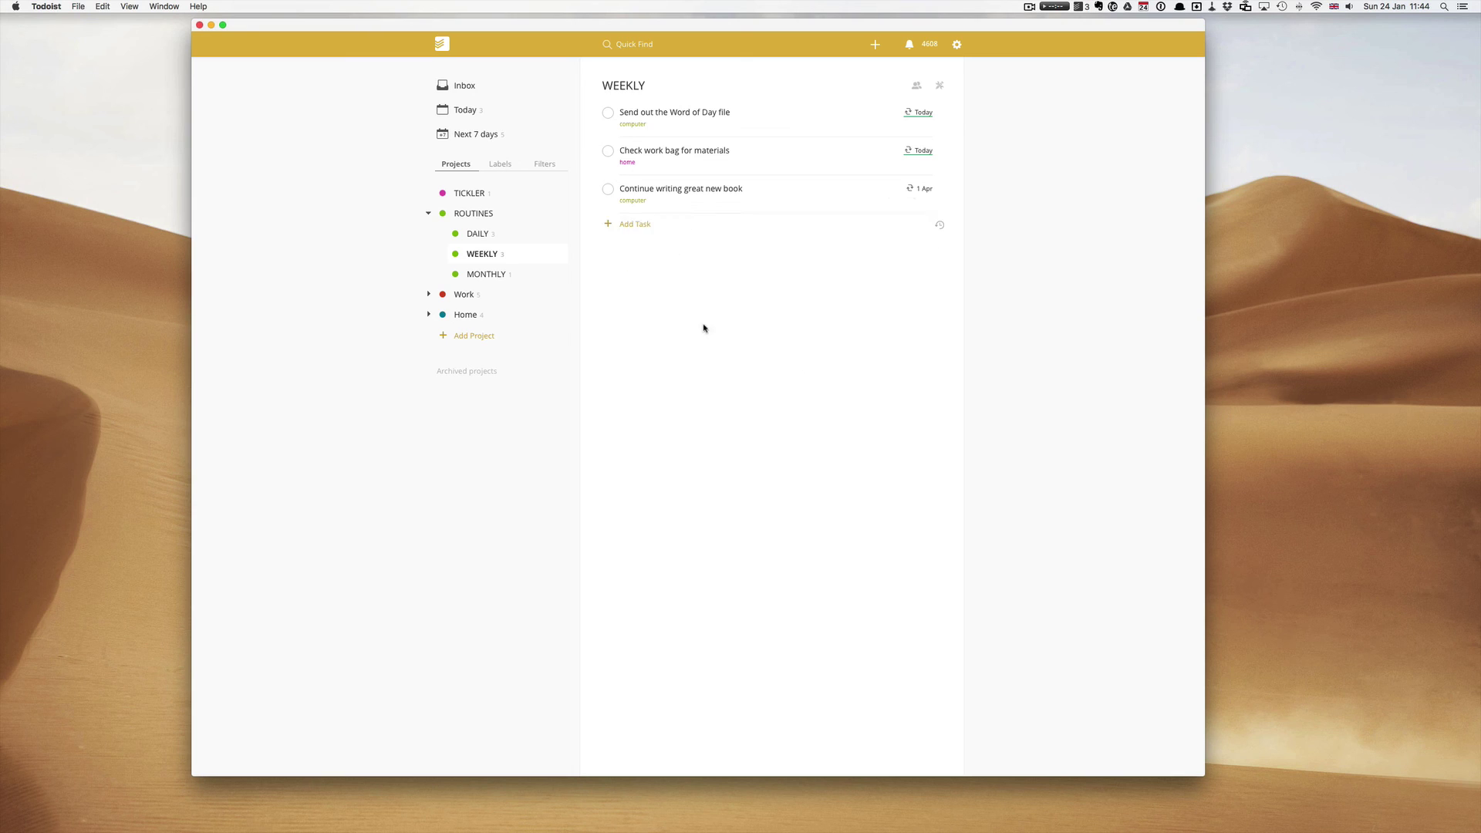